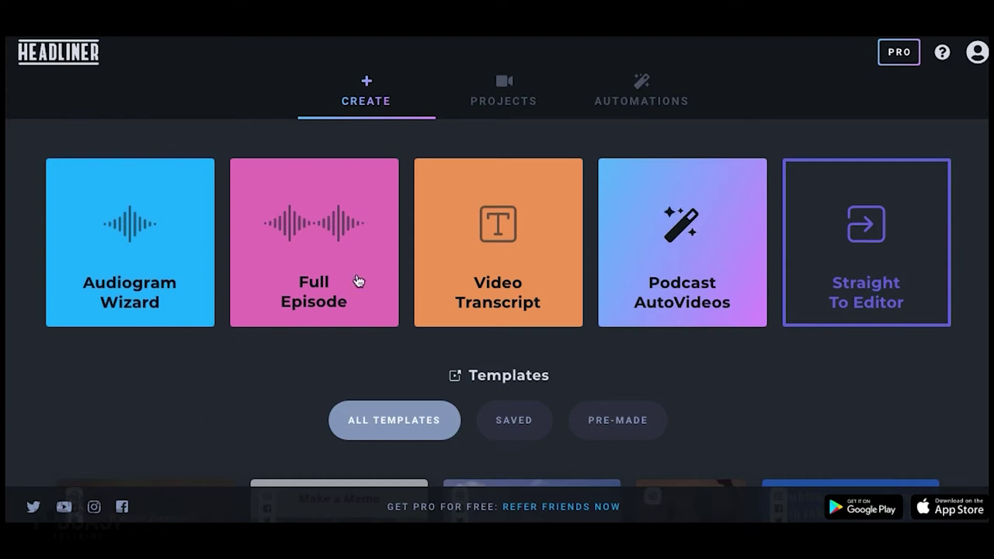
Open the Projects page to list saved projects and their modification dates
click(490, 108)
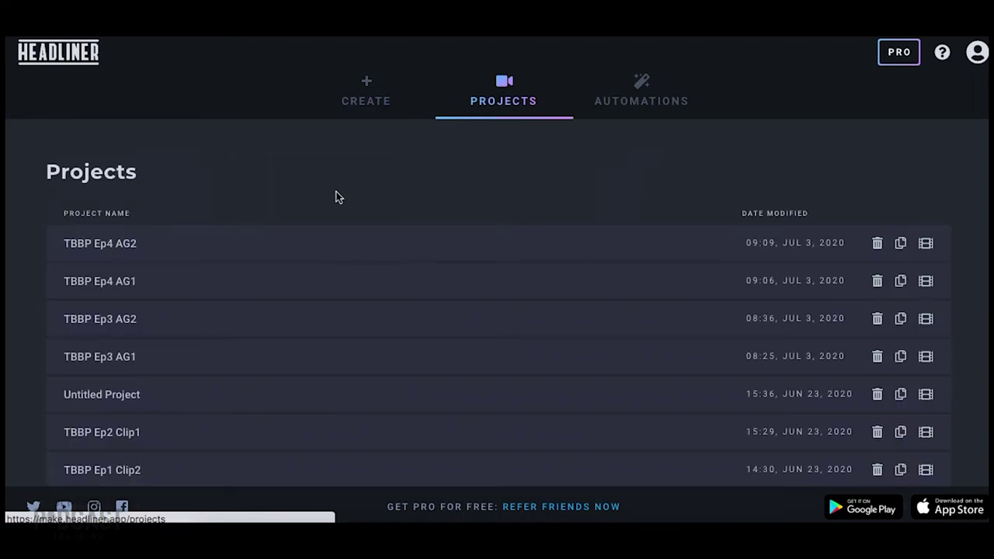
Scroll to the bottom of the projects list and open TBOB Ep1 Clip1
scroll(194, 297, down, 2)
scroll(196, 297, down, 5)
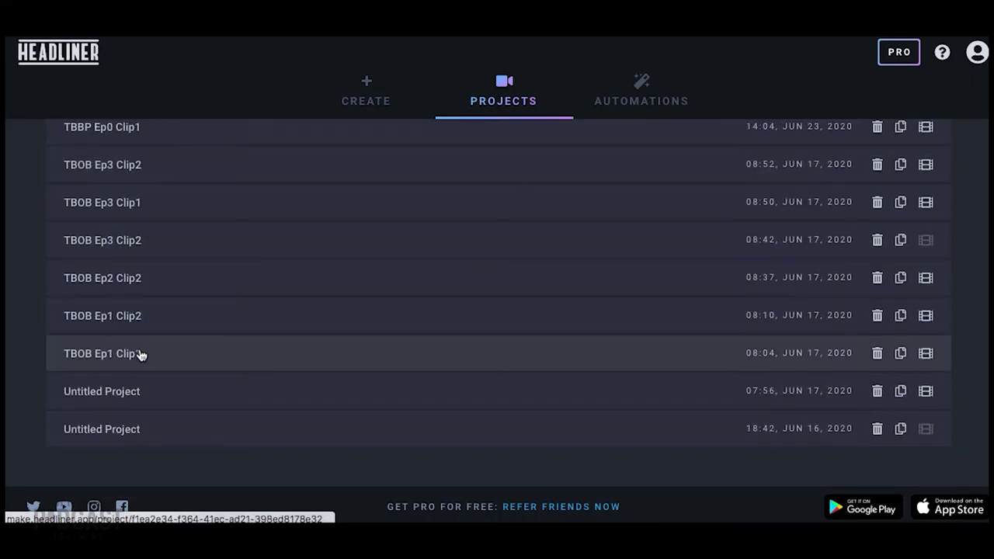
click(153, 358)
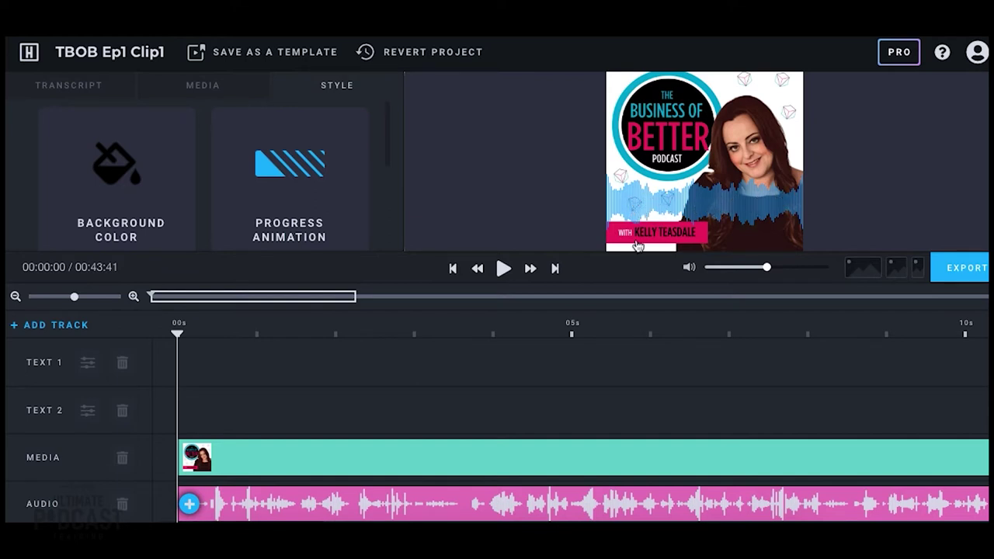
Preview the clip to 00:12:20, check Progress Animation options, then go to wavve.co
click(504, 269)
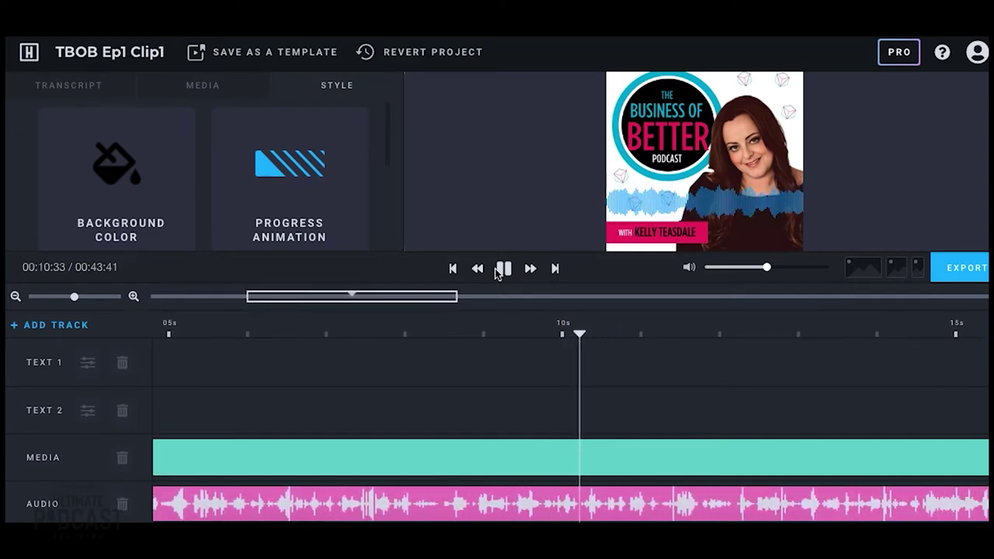
click(501, 272)
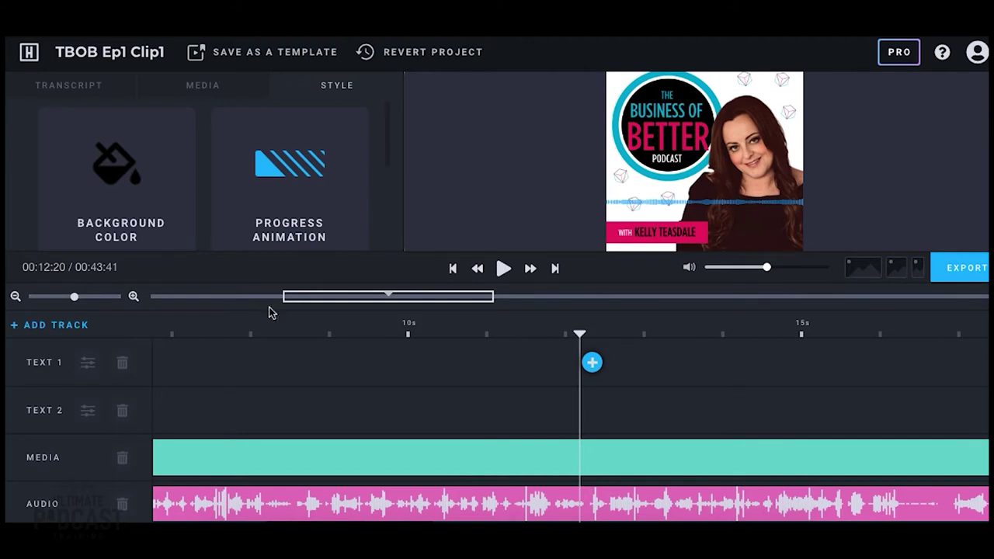
click(322, 241)
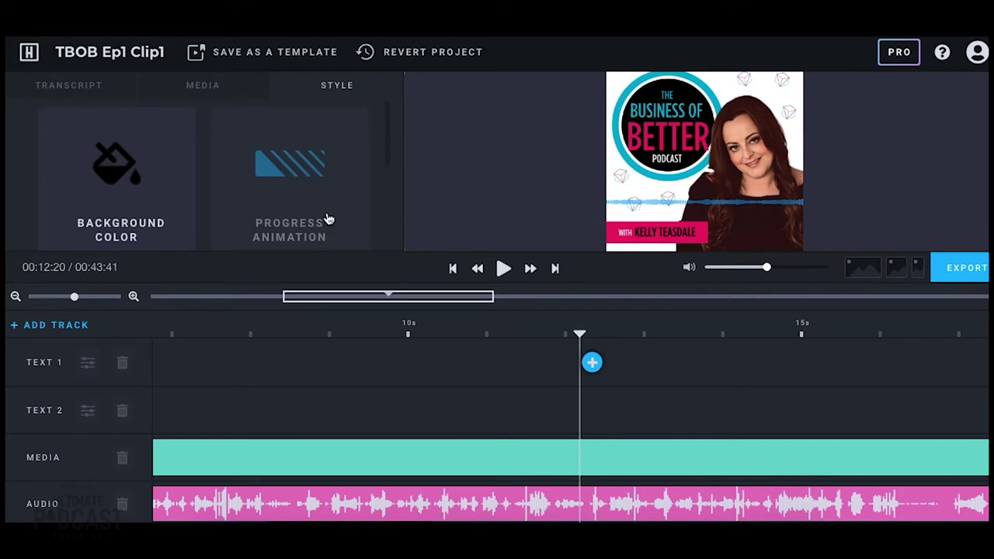
click(248, 173)
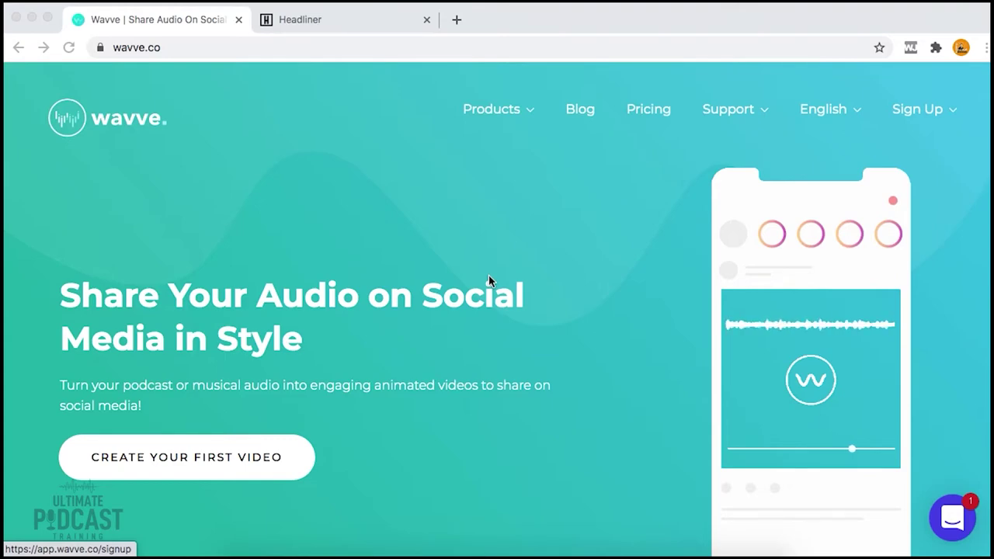
Log in to Wavve through the Sign Up menu and start a new design
click(936, 111)
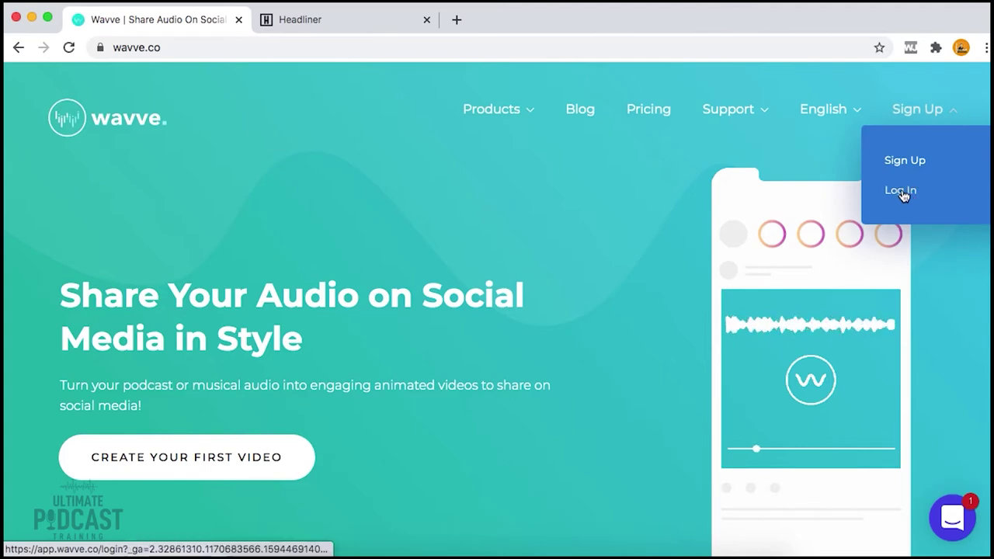
click(901, 191)
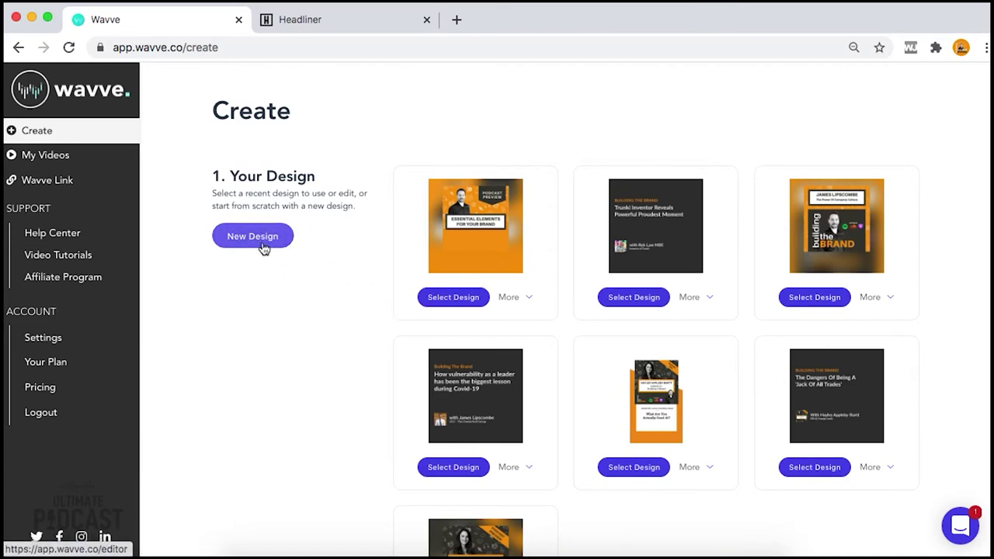
click(256, 243)
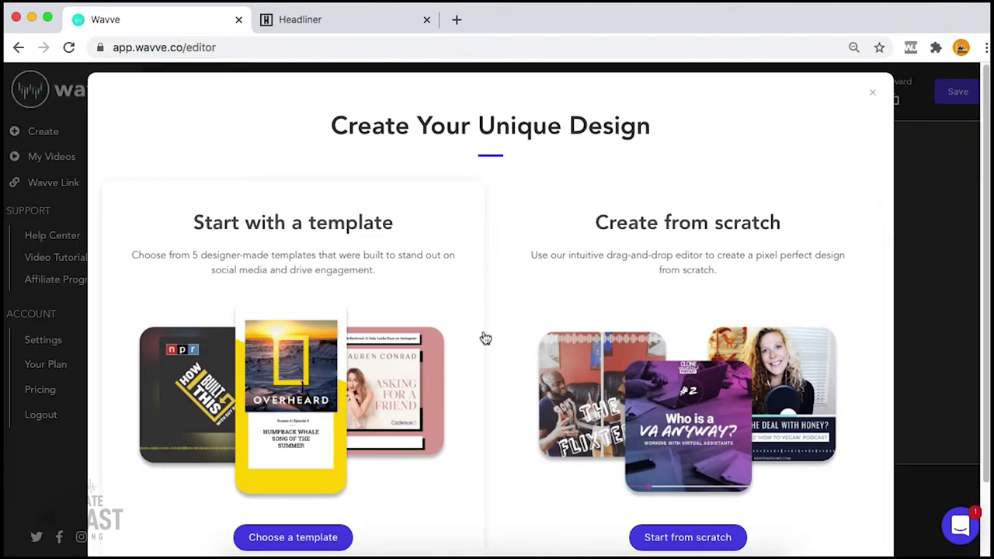
Generate a Cover Art template from the Desktop image PLAIN for text copy.png
click(313, 543)
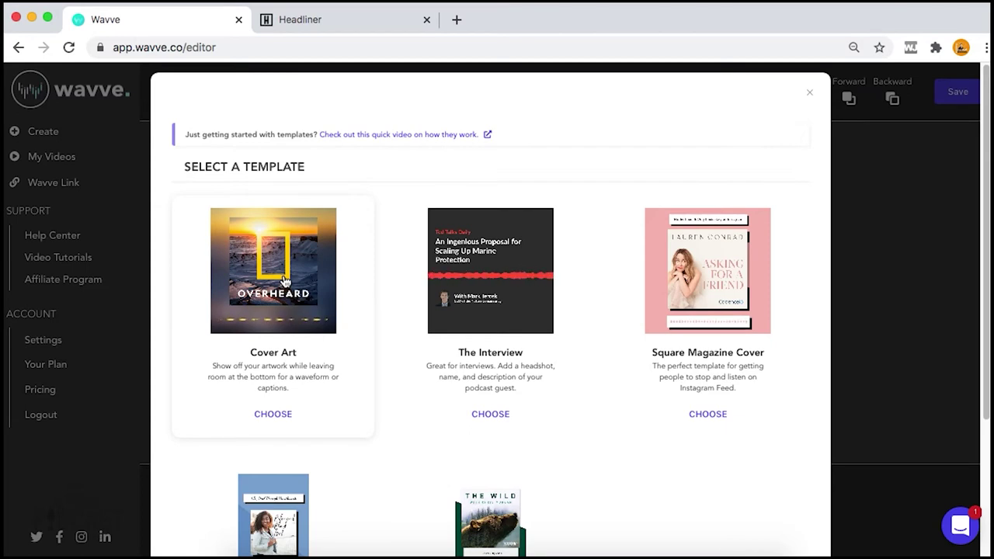
click(285, 281)
click(559, 264)
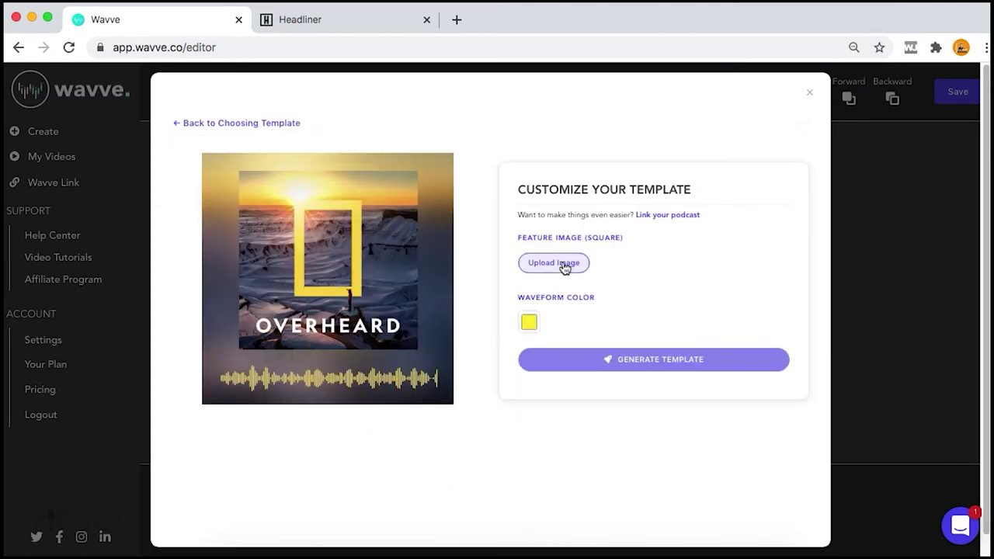
click(149, 184)
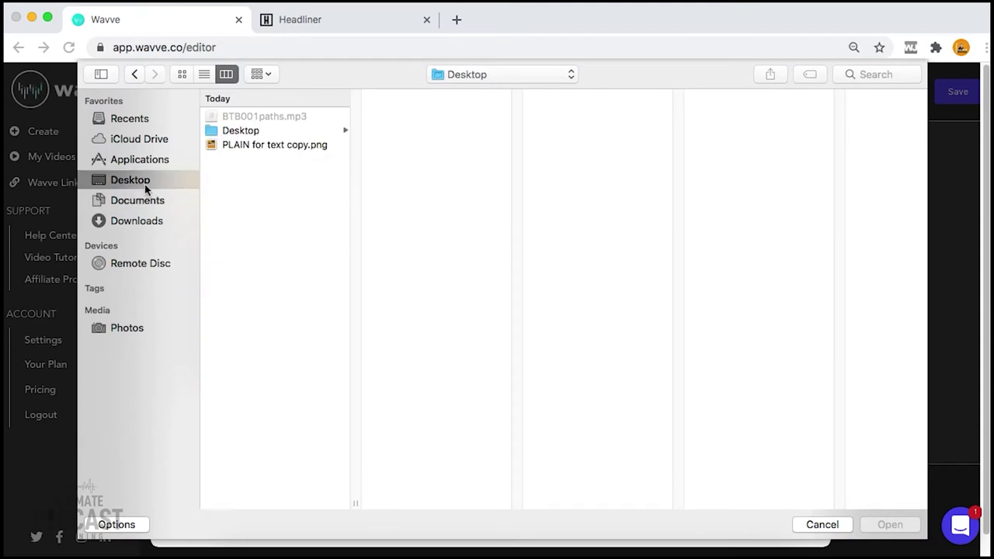
click(268, 145)
key(Return)
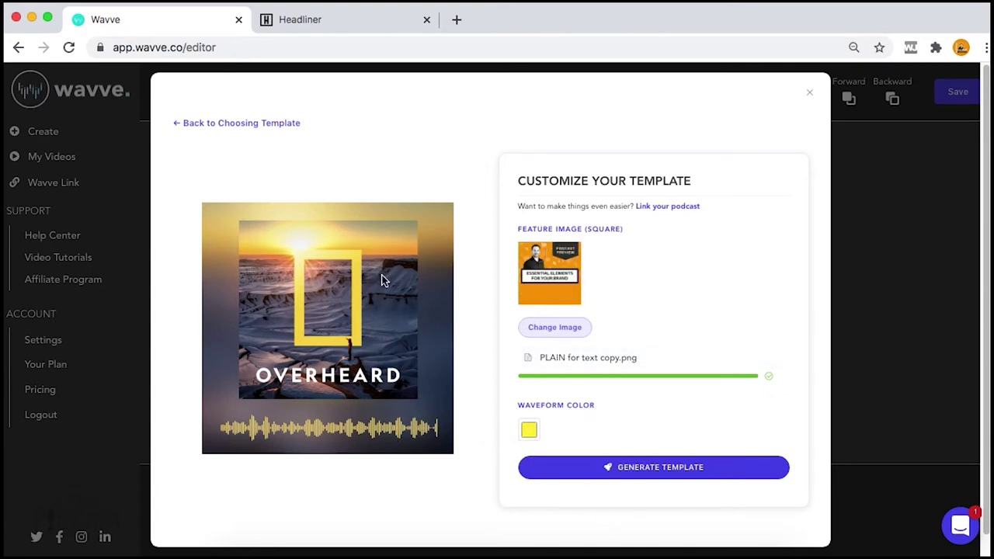
click(673, 471)
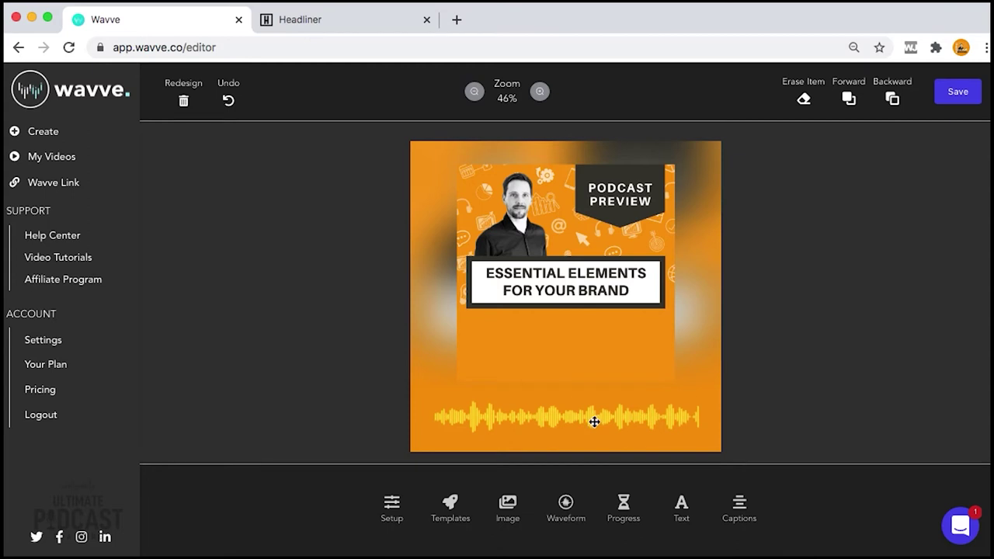
Replace the yellow waveform with a bar-style waveform, sized and placed below the title box
click(594, 422)
key(Delete)
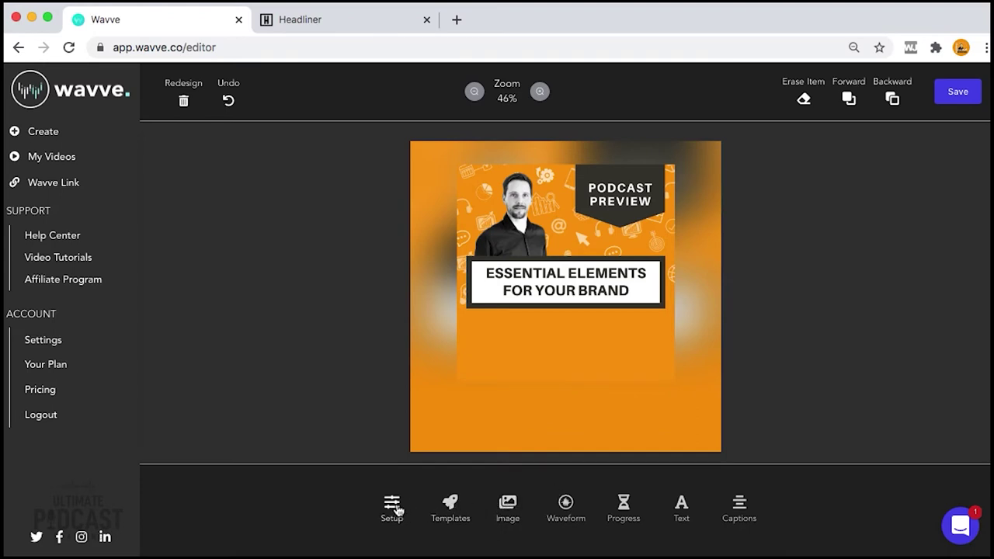
click(565, 506)
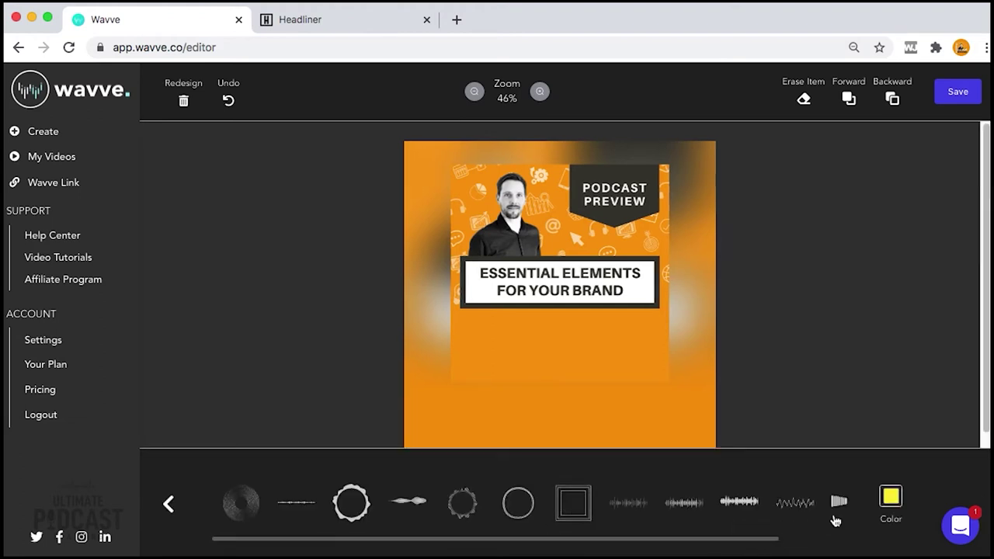
drag(743, 544, 839, 542)
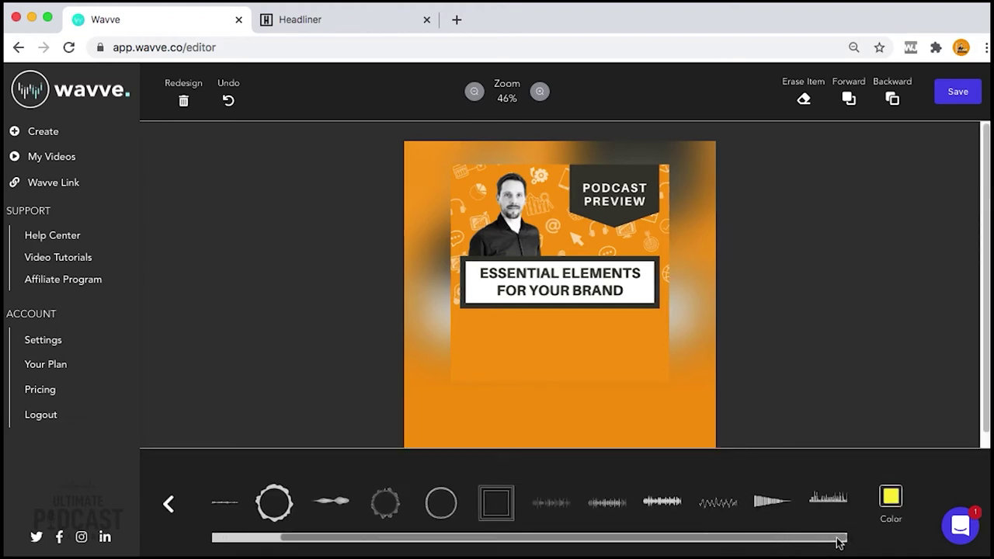
click(829, 501)
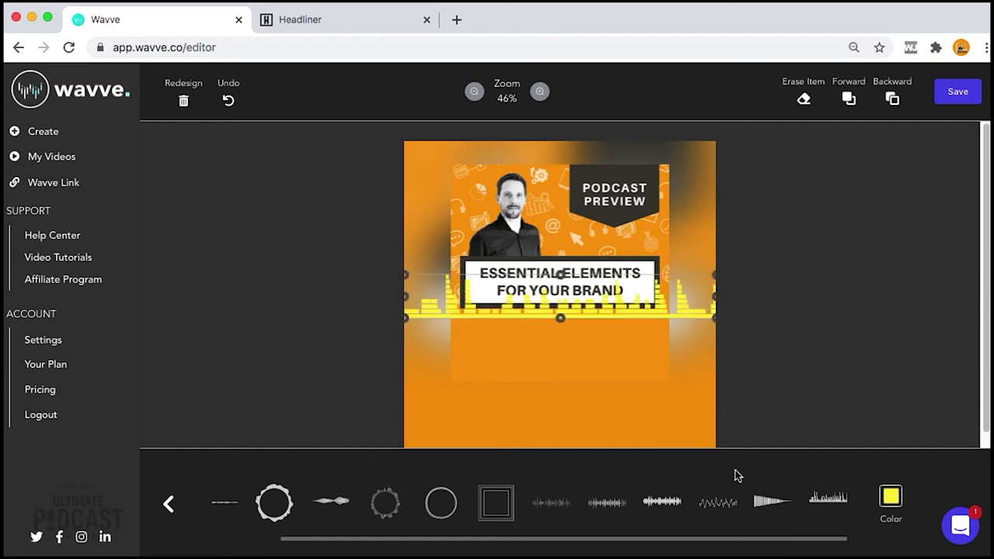
drag(405, 275, 457, 281)
drag(651, 311, 622, 336)
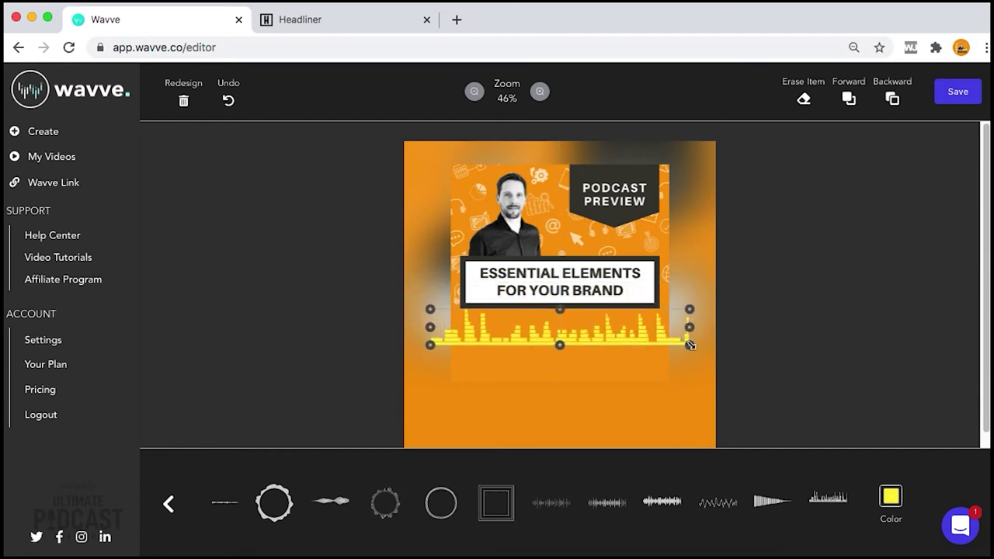
drag(691, 346, 602, 363)
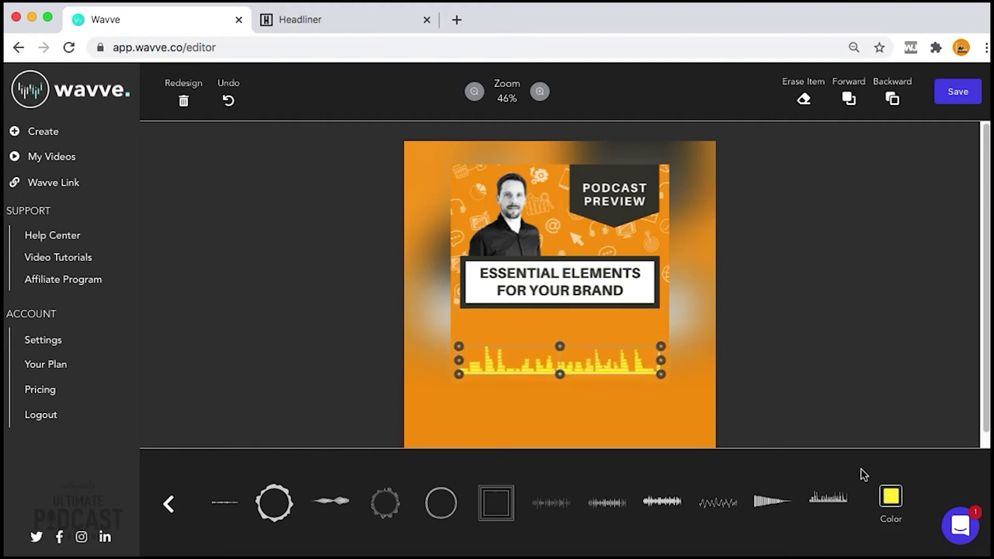
Color the bar waveform dark grey and make its bars taller
click(886, 493)
click(873, 449)
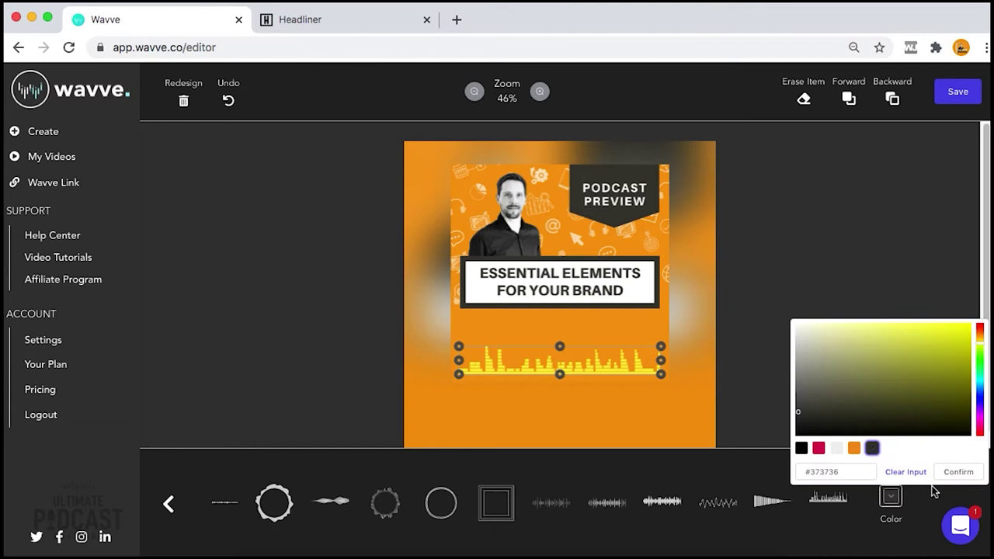
click(957, 471)
click(644, 426)
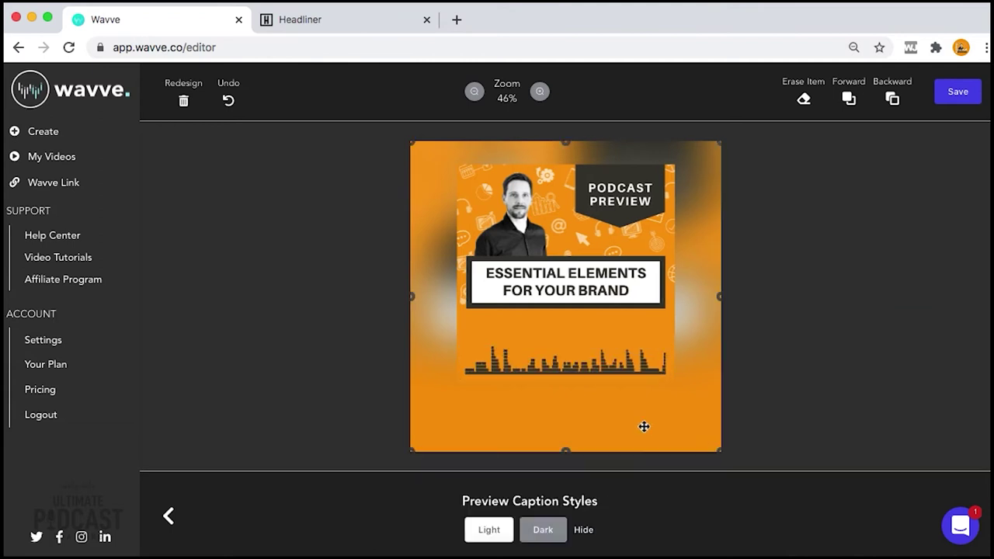
click(570, 360)
drag(559, 344, 554, 322)
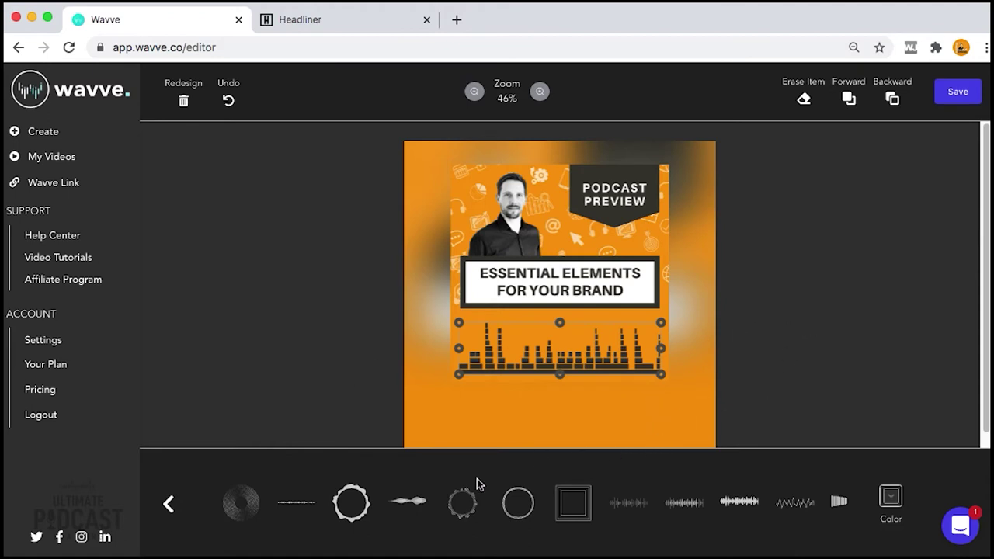
click(178, 504)
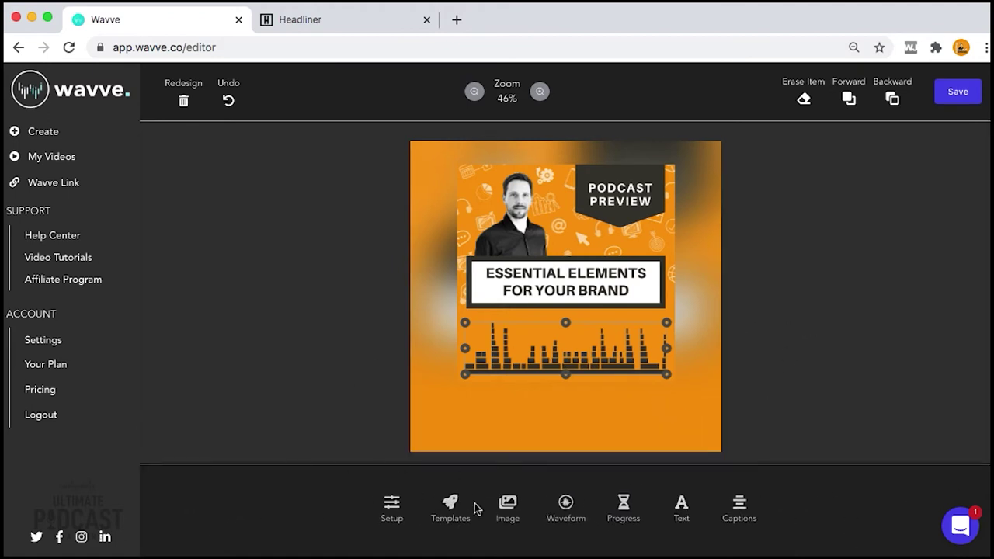
Add a dark grey #373736 slider progress bar across the top edge and save the design
click(623, 506)
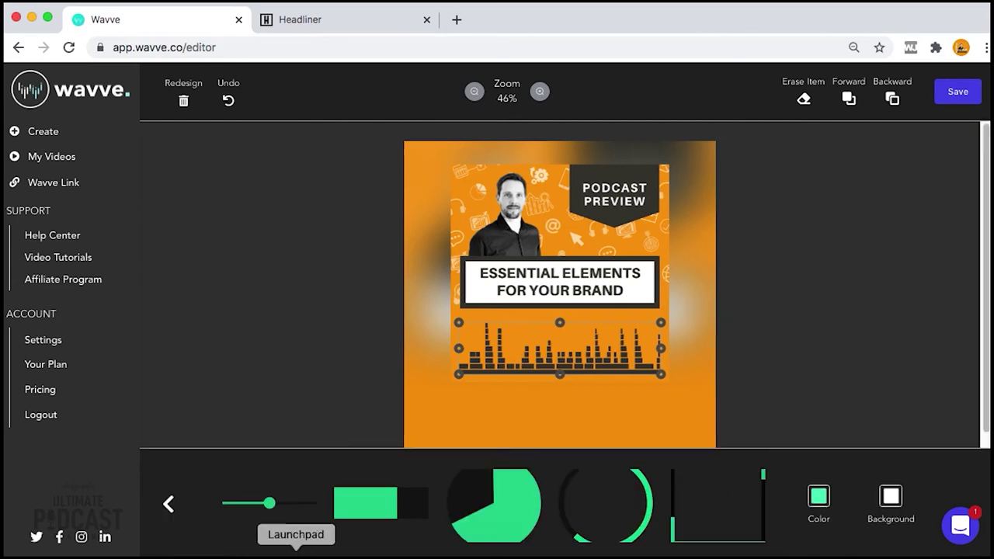
click(288, 506)
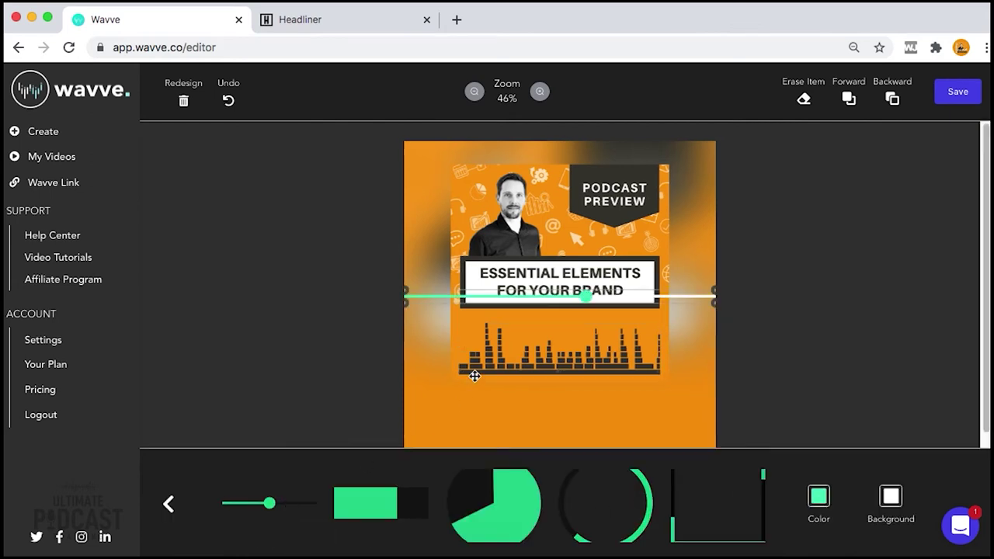
click(821, 503)
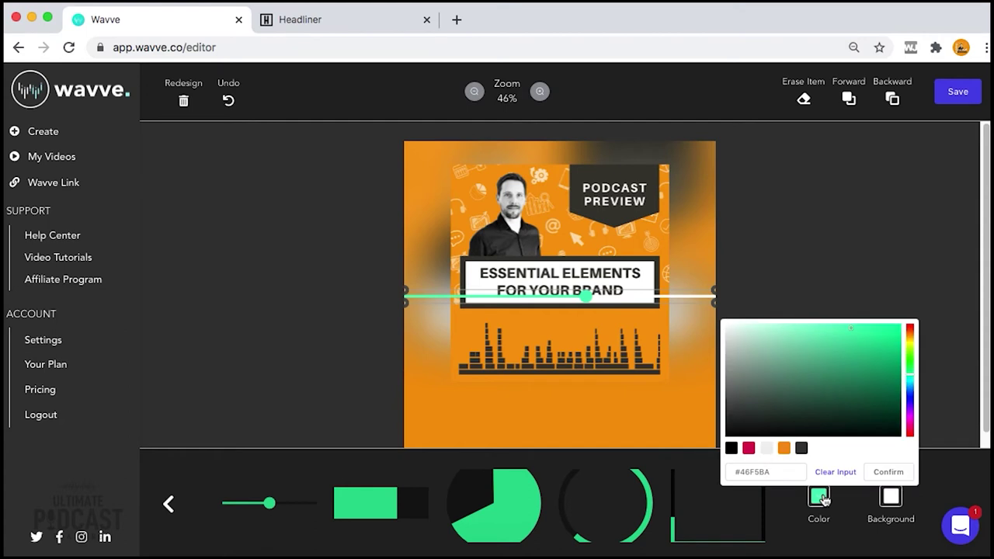
click(799, 449)
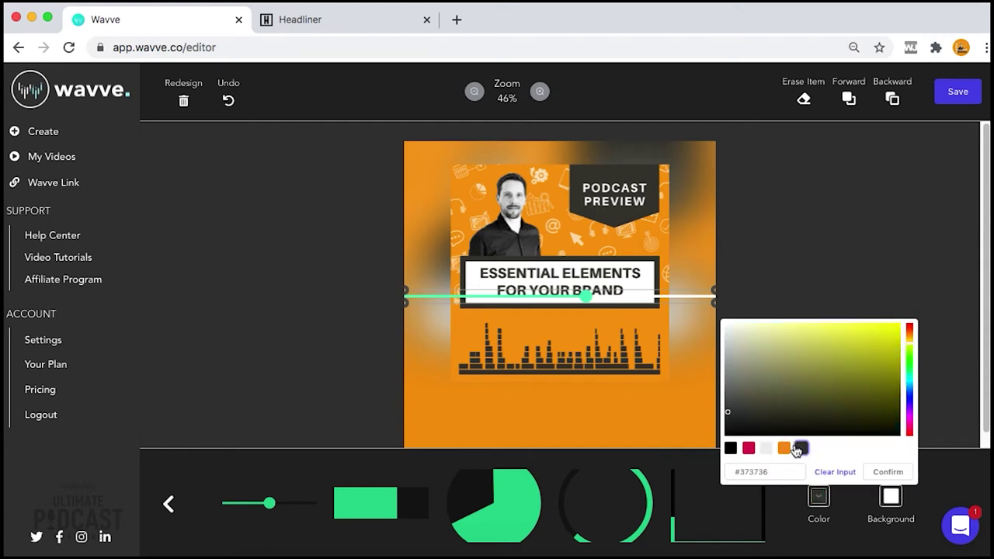
click(887, 471)
drag(674, 300, 669, 156)
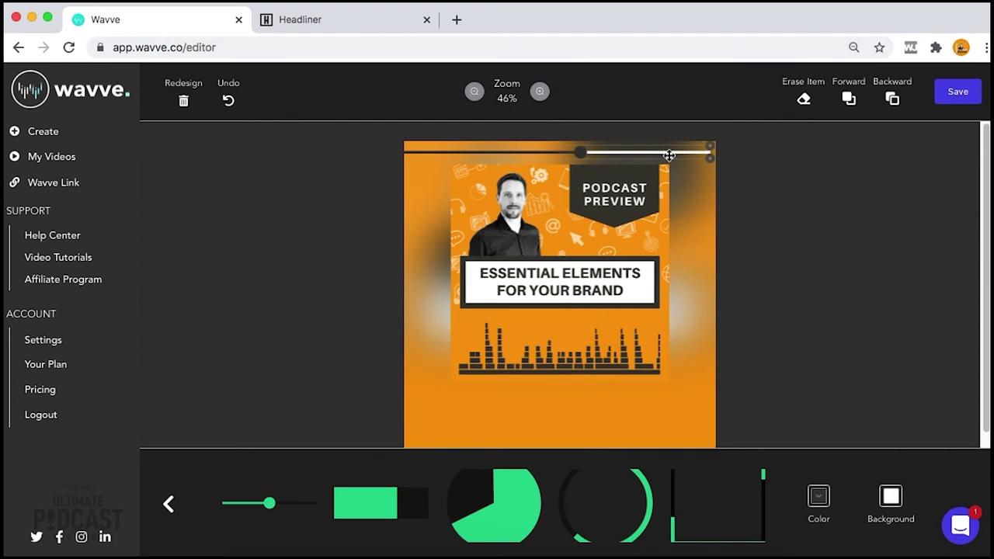
drag(671, 155, 675, 153)
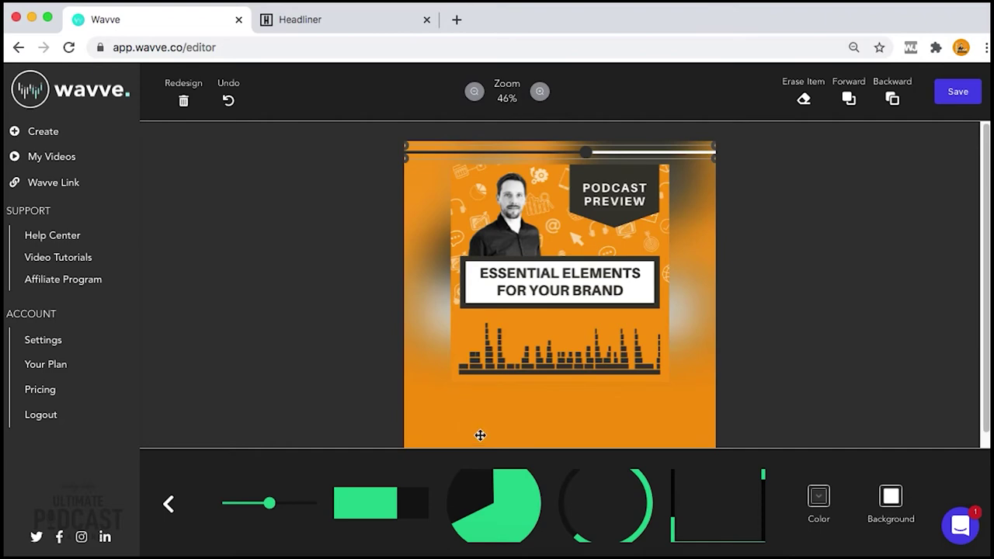
click(961, 102)
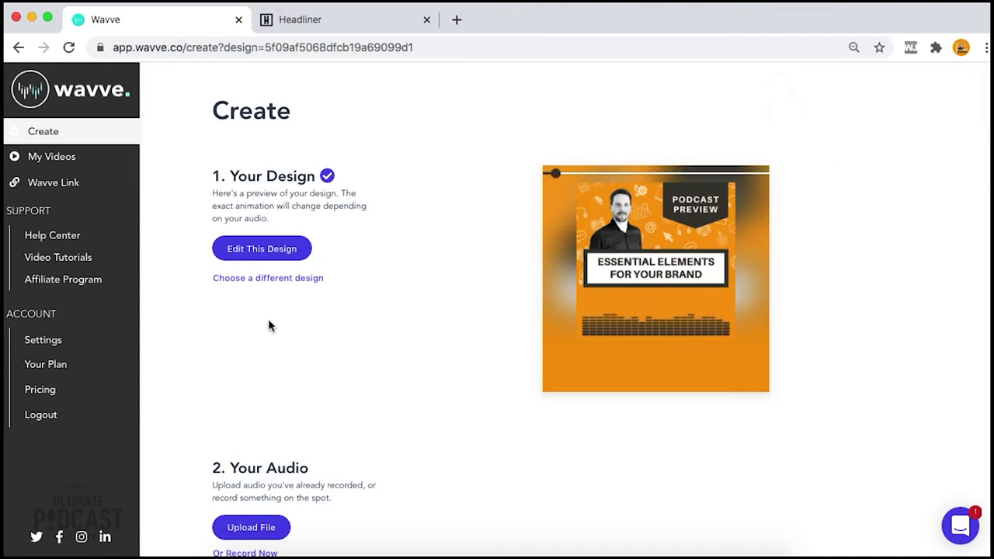
Upload BTB001paths.mp3 as the design's audio and play it back
click(267, 534)
double_click(272, 118)
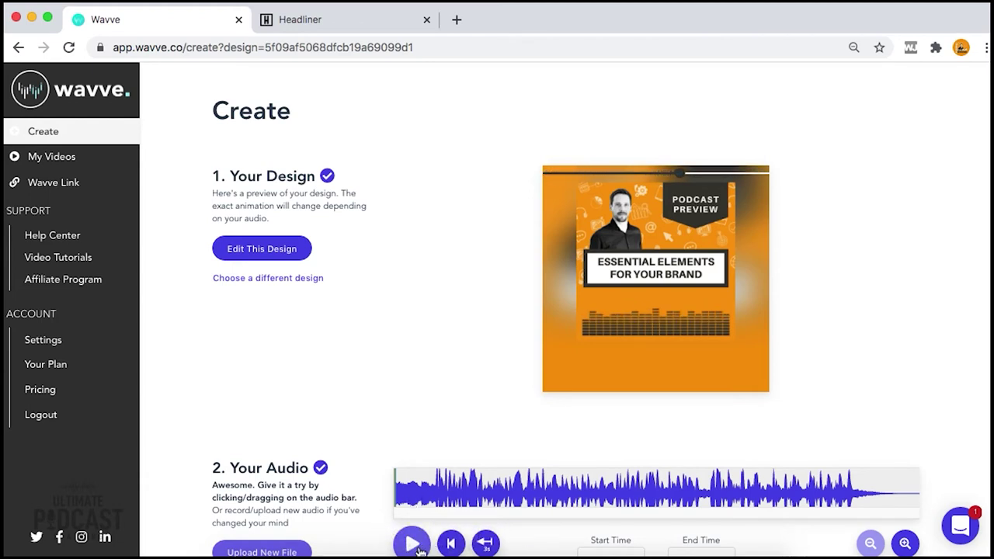
click(417, 548)
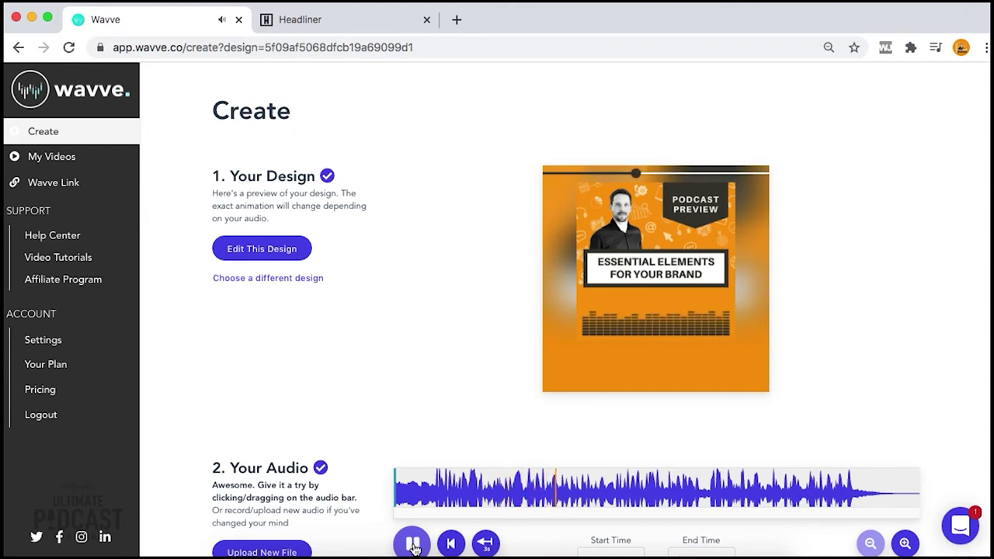
Stop the preview and generate the video from the design and 23.33-second audio
click(413, 544)
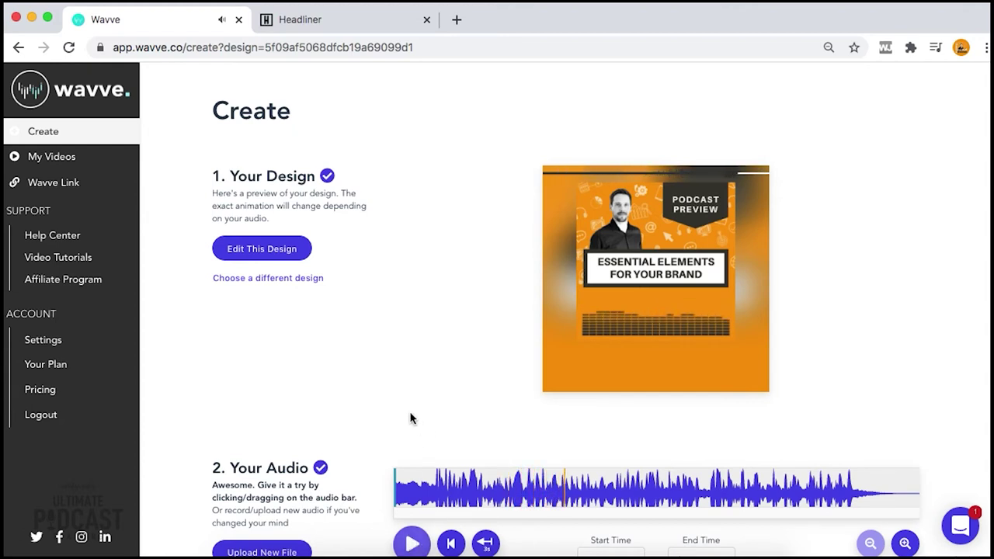
scroll(411, 415, down, 1)
scroll(562, 370, down, 3)
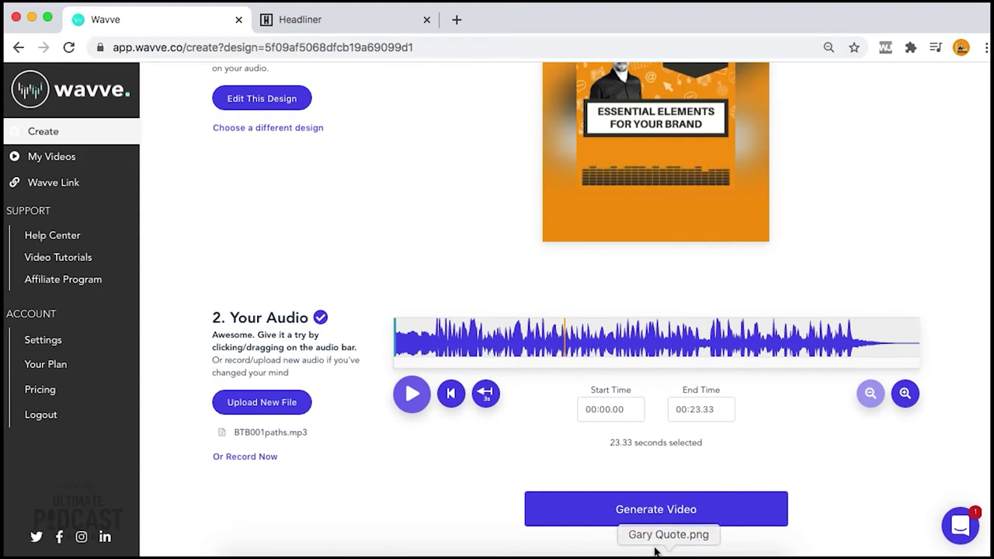
click(697, 506)
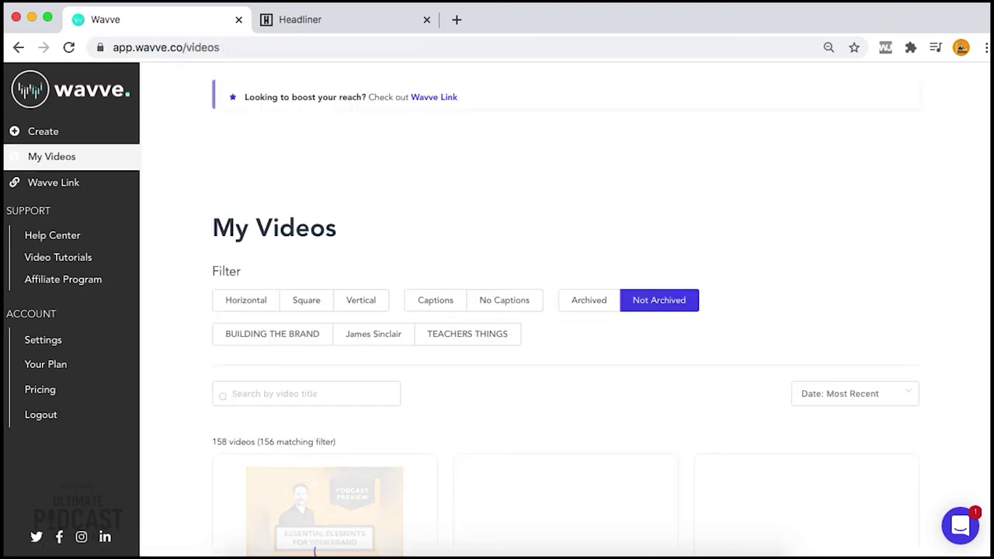
scroll(541, 251, down, 7)
scroll(479, 259, up, 9)
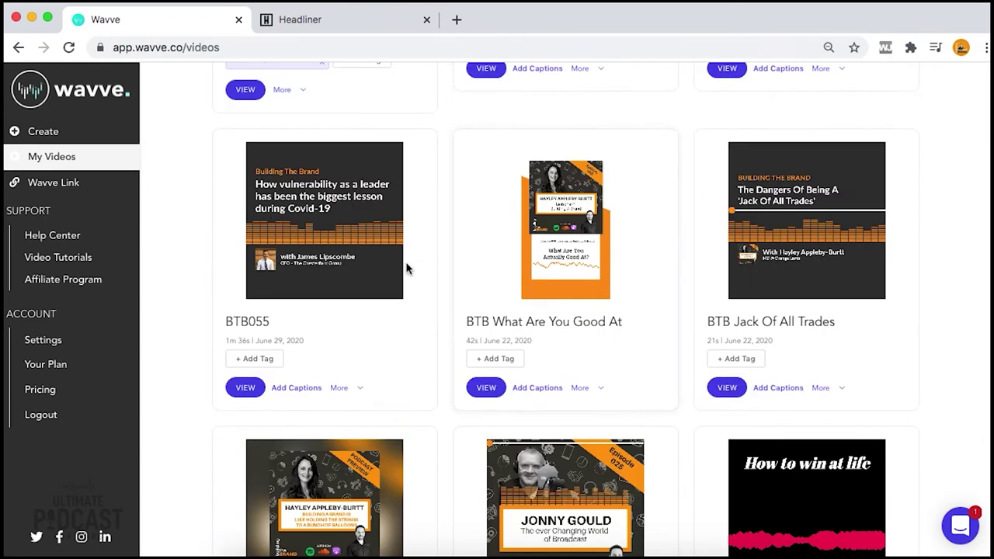
scroll(371, 271, up, 4)
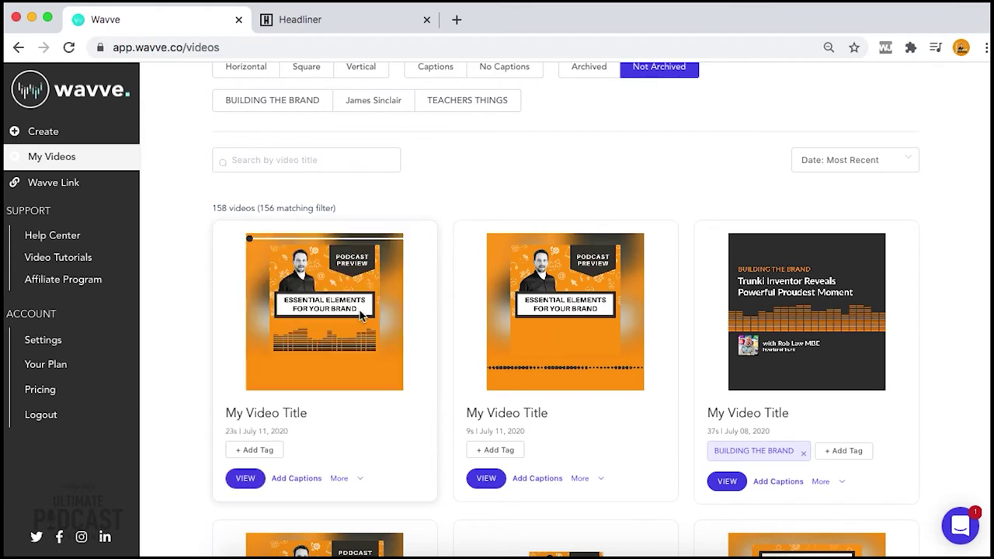
click(250, 481)
click(363, 456)
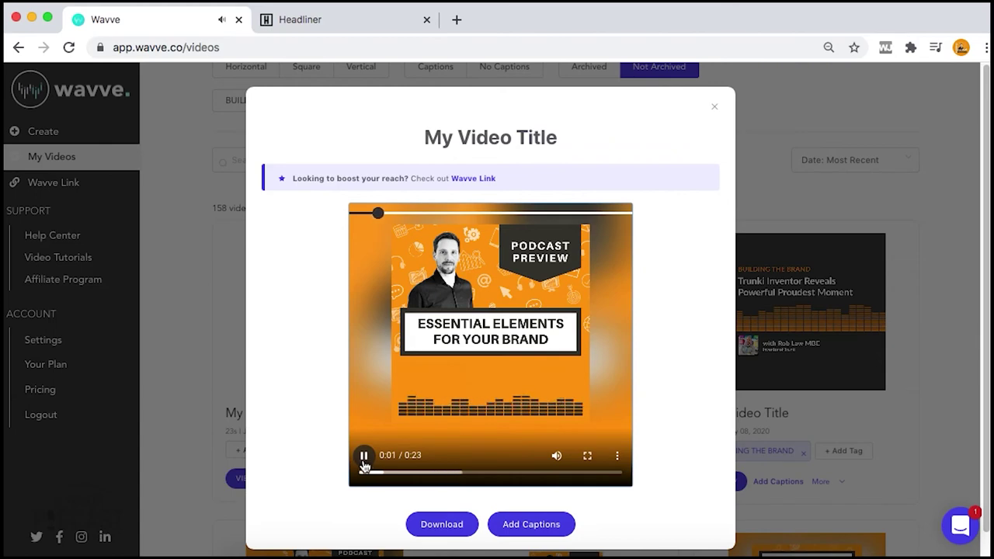
click(364, 458)
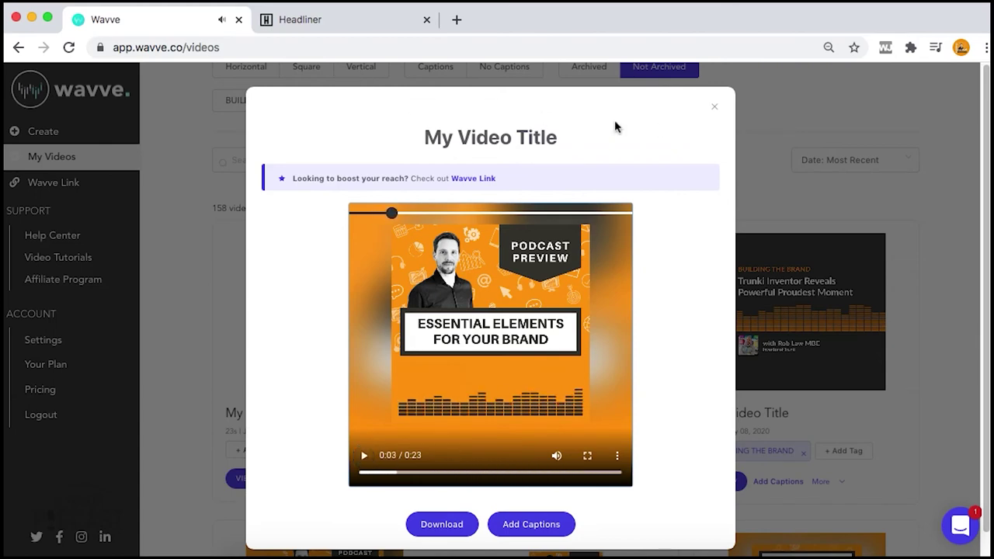
click(714, 109)
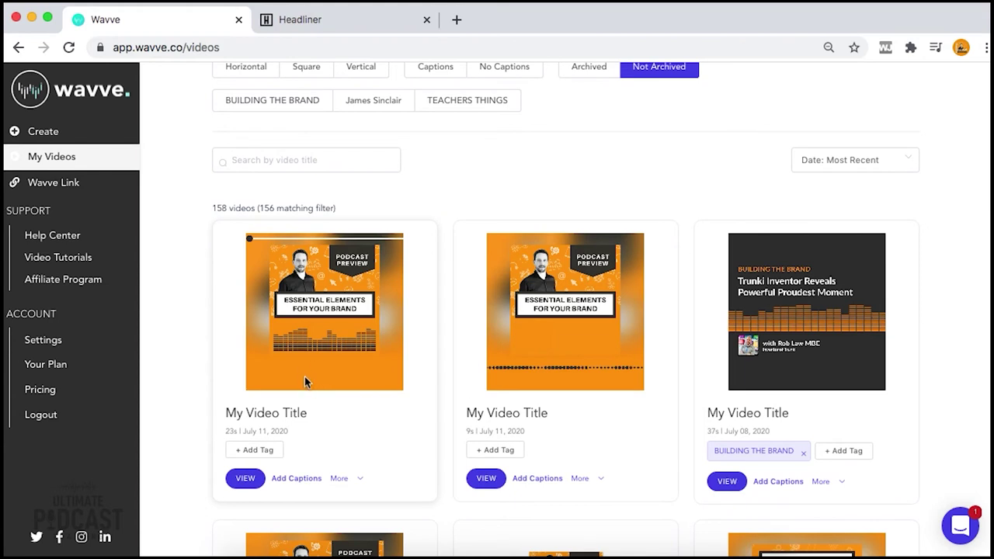
Create an automatic transcript for the Essential Elements video's captions and review the caption editor
click(300, 480)
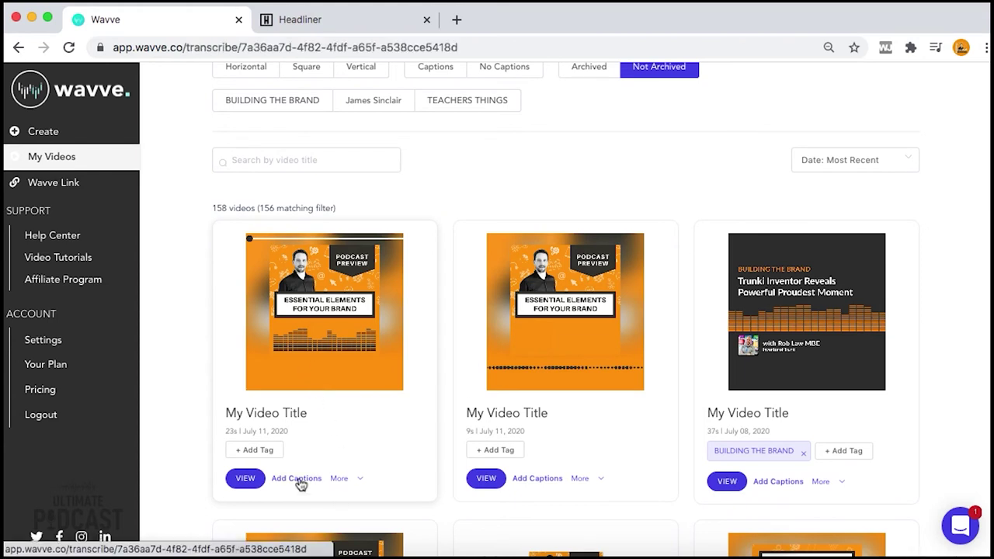
click(561, 194)
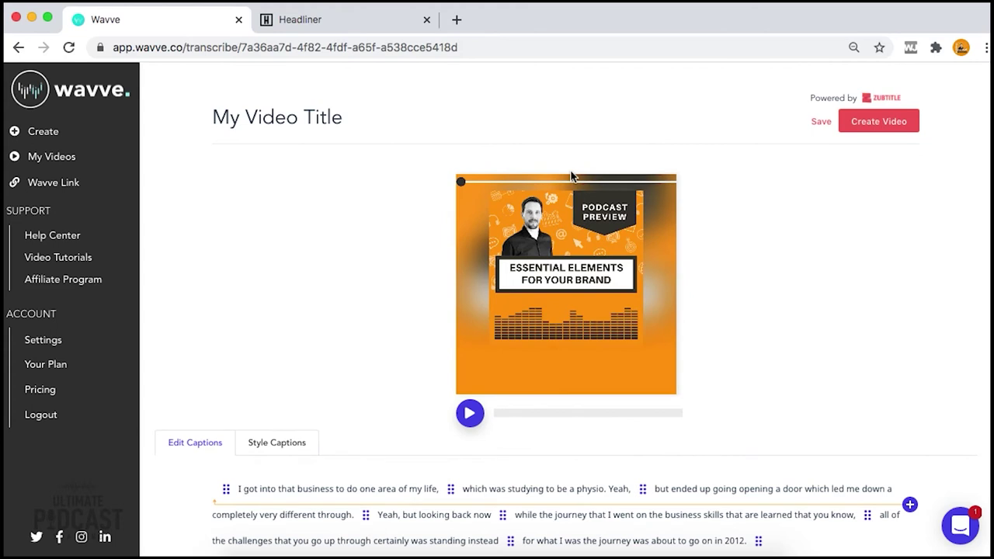
scroll(371, 283, down, 2)
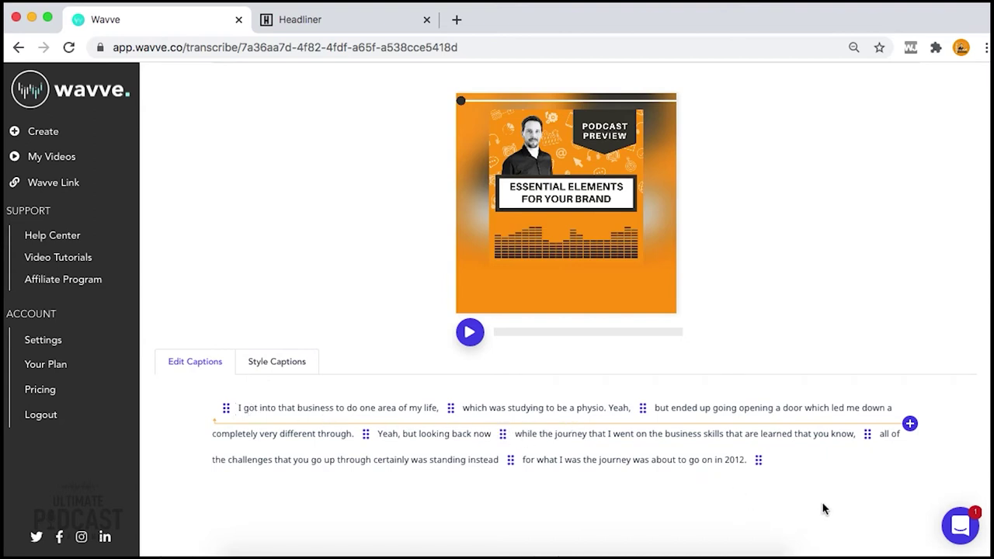
scroll(824, 508, up, 2)
scroll(563, 450, down, 3)
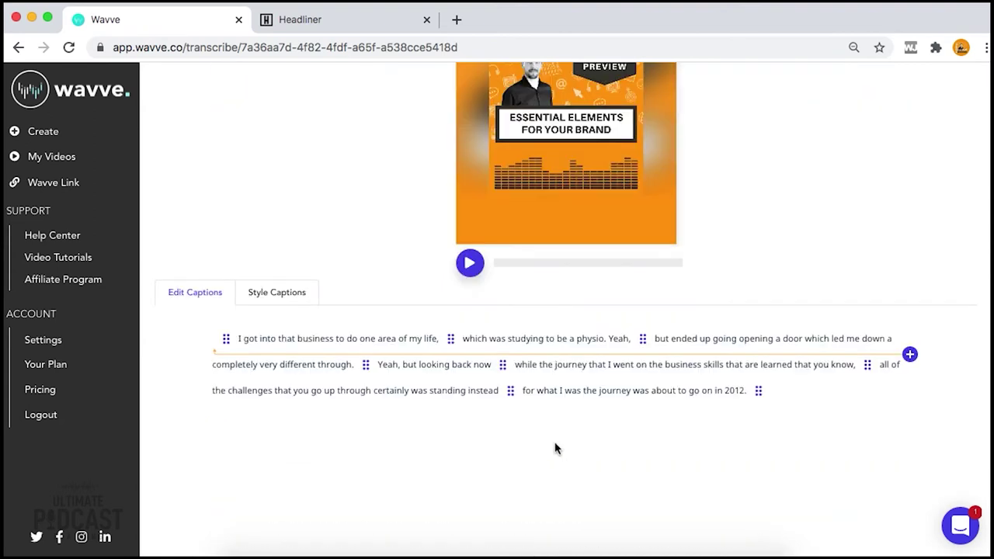
scroll(377, 400, up, 3)
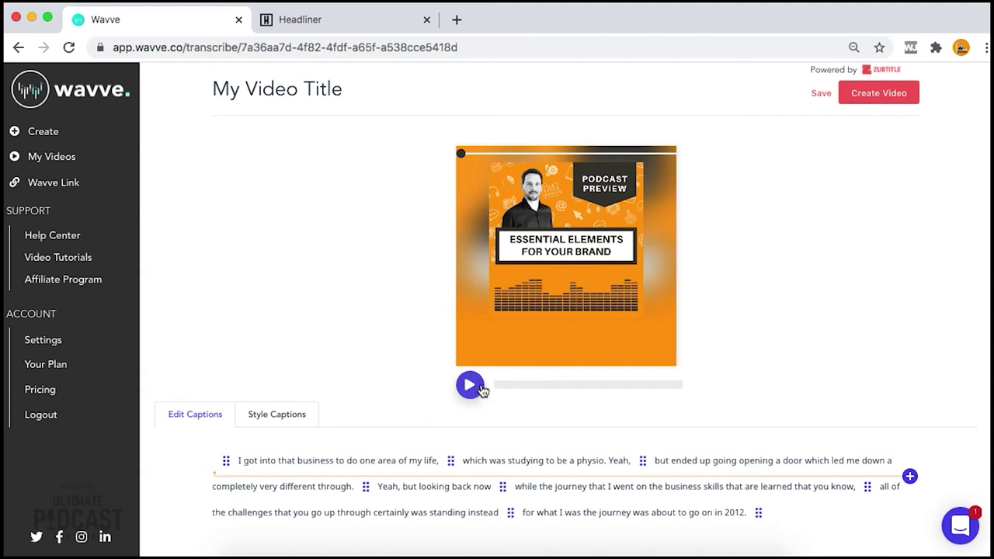
Remove the word 'Yeah' from the physio caption
click(469, 385)
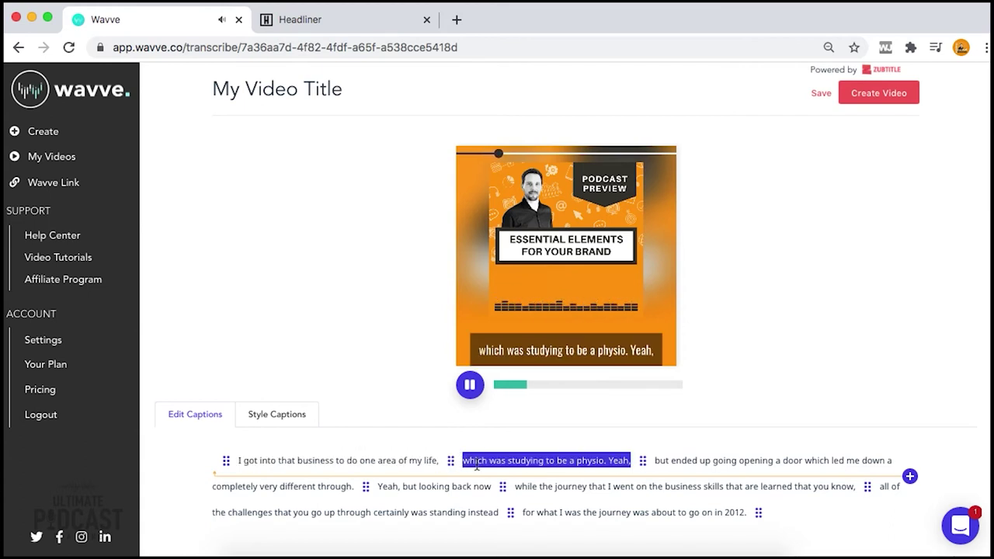
click(606, 460)
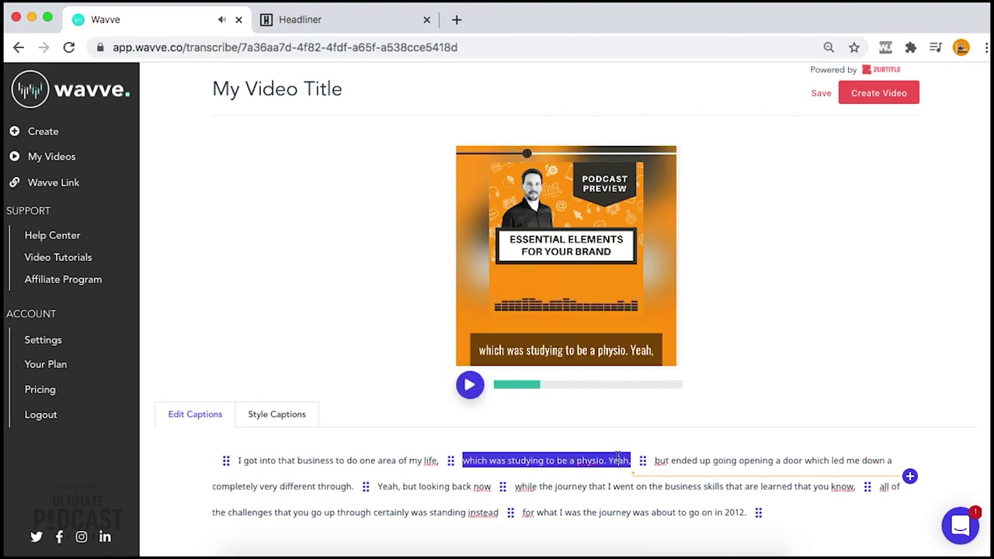
click(624, 460)
double_click(624, 460)
key(BackSpace)
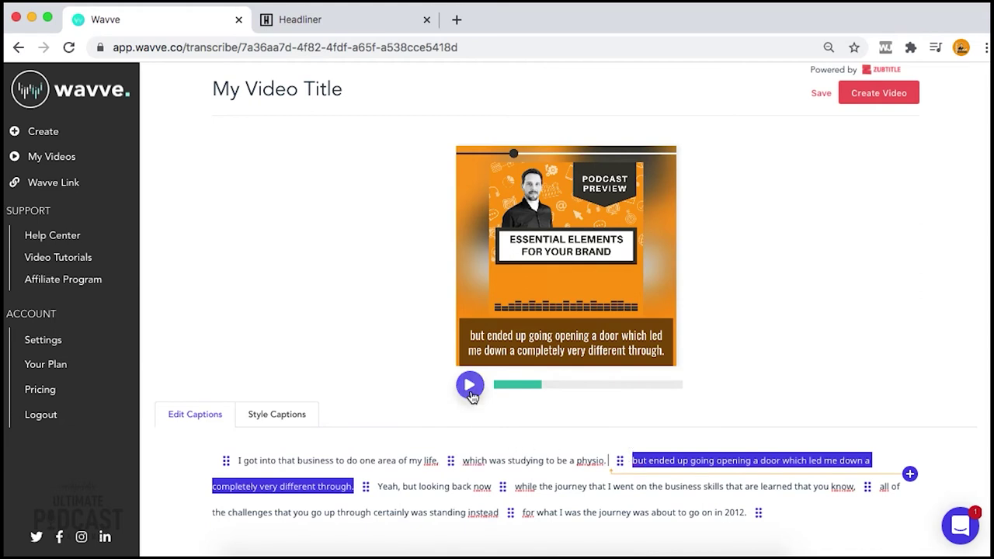
Replace the misheard word 'through.' with 'root'
click(469, 386)
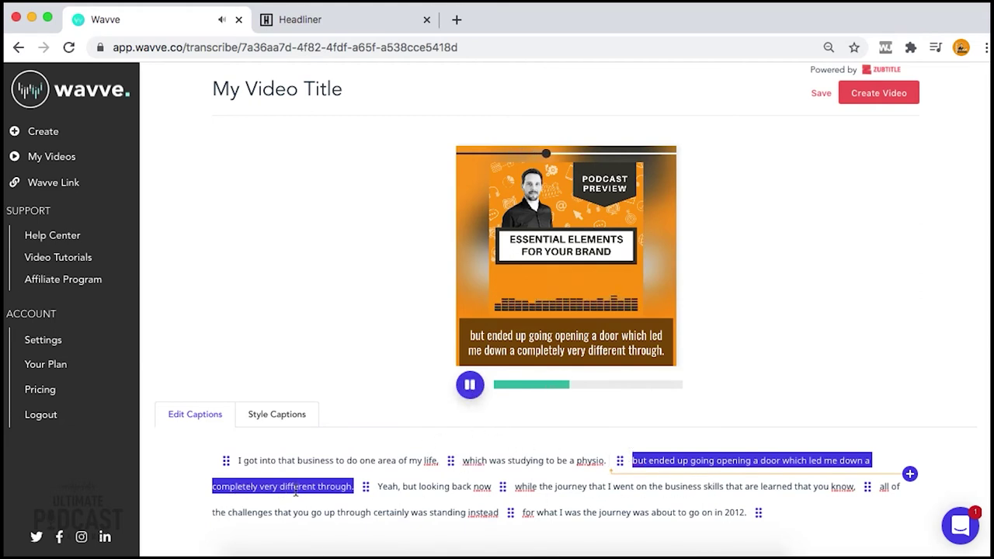
click(334, 486)
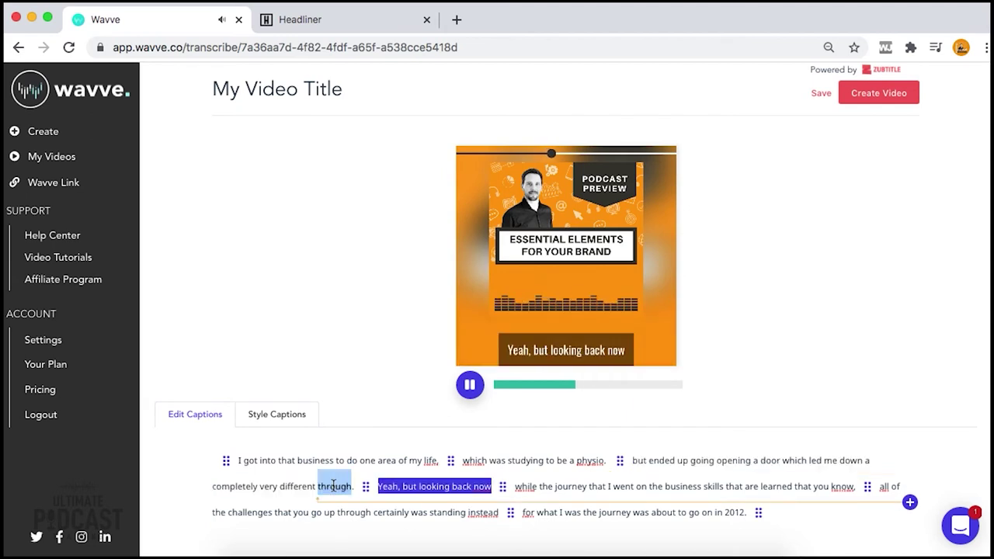
text(root)
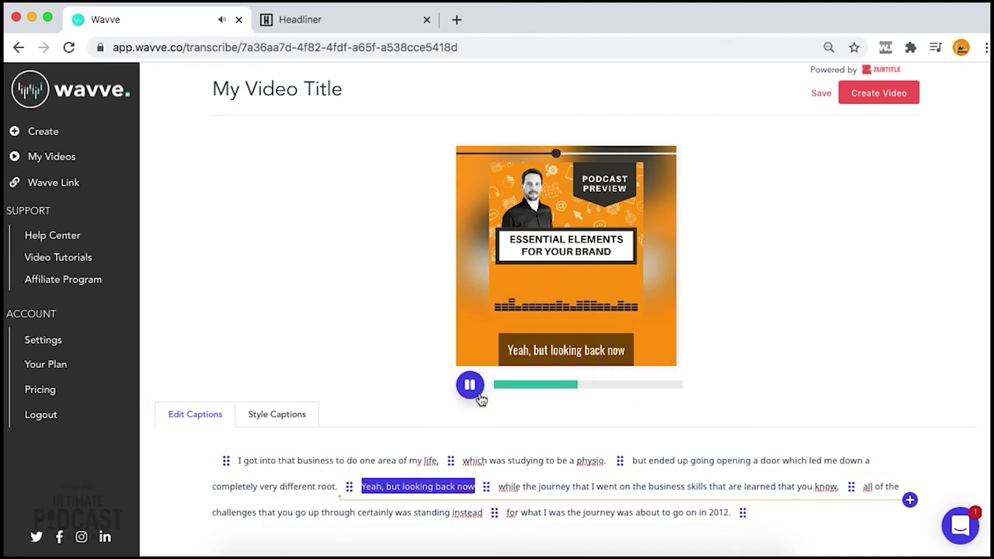
click(475, 389)
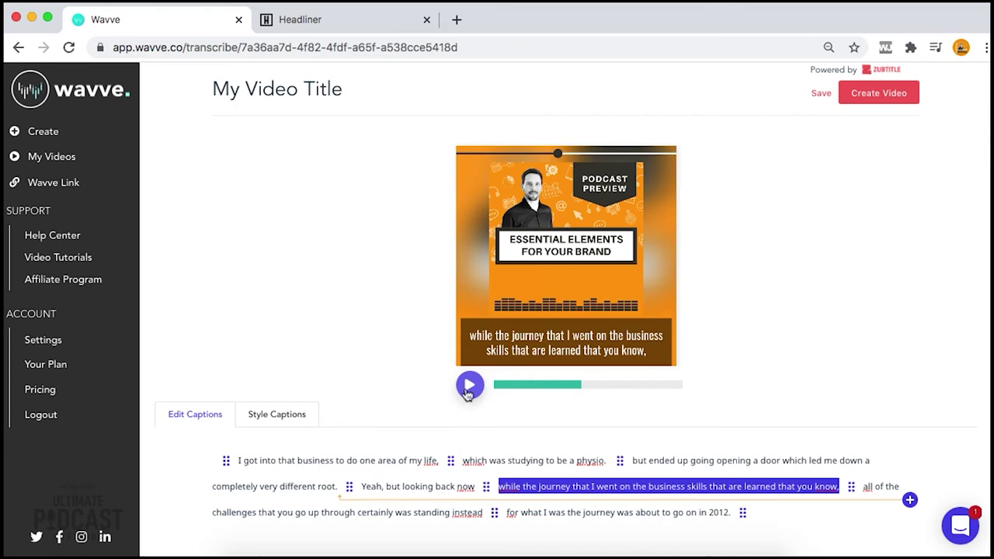
Delete the leading 'Yeah, ' and capitalize 'But' in the 'but looking back now' caption
click(469, 385)
click(379, 483)
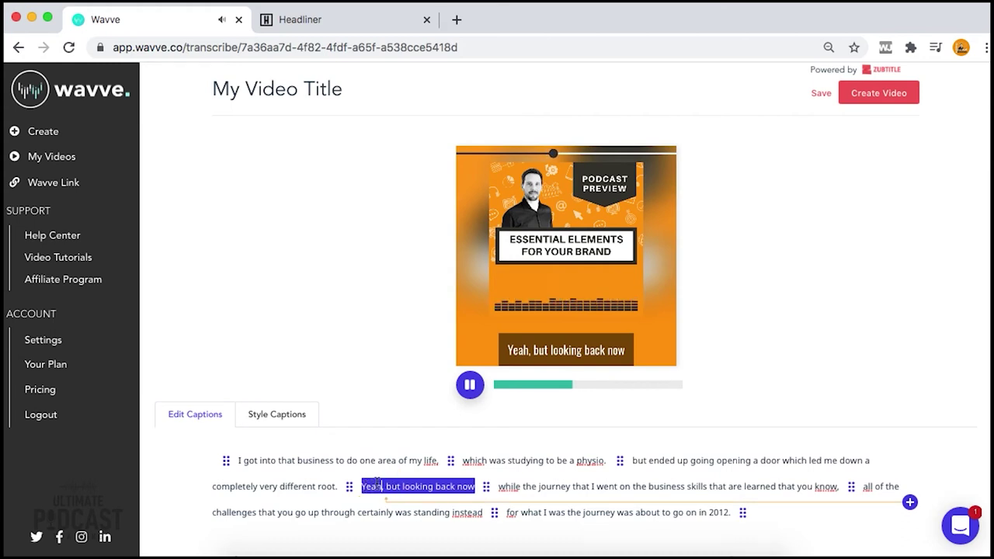
drag(361, 486, 386, 486)
key(BackSpace)
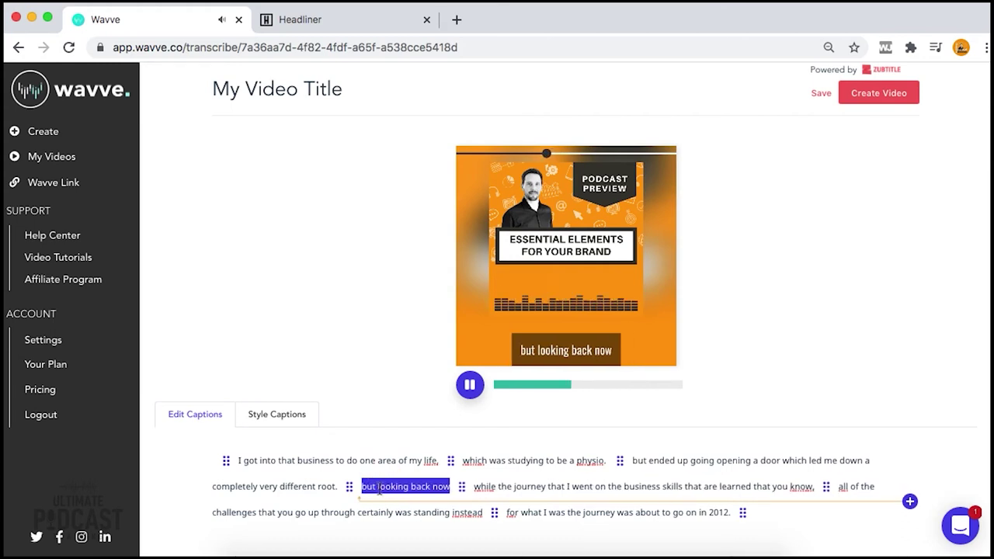
key(Delete)
text(B)
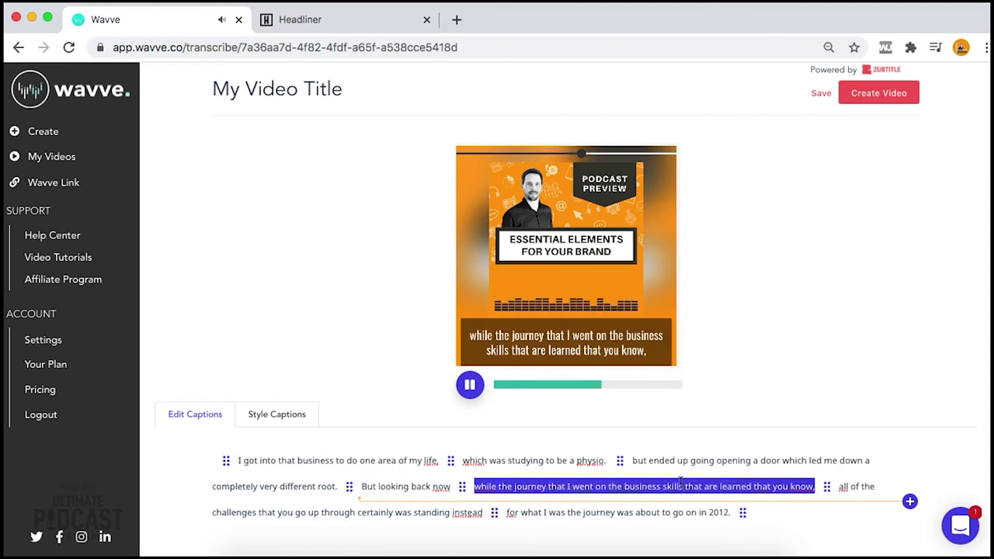
click(470, 389)
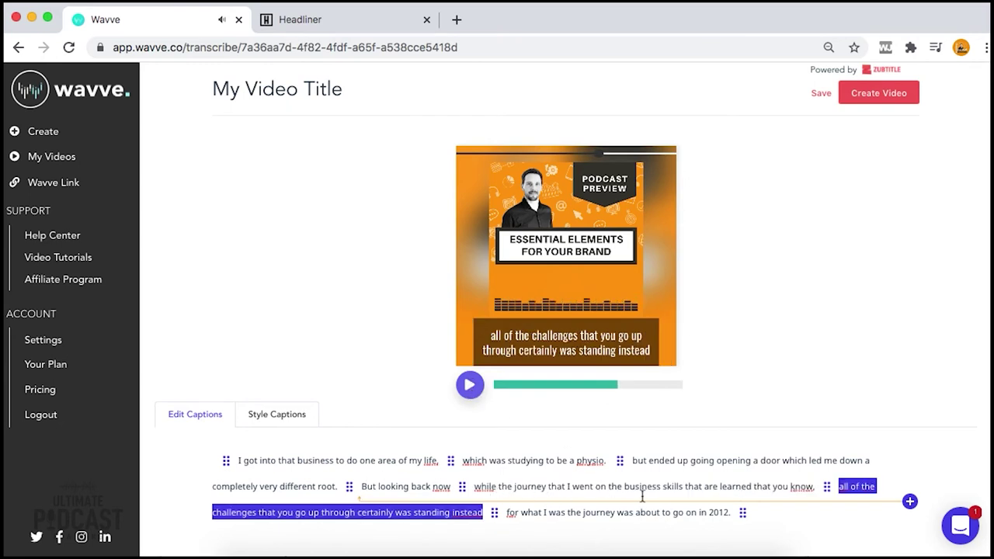
click(688, 489)
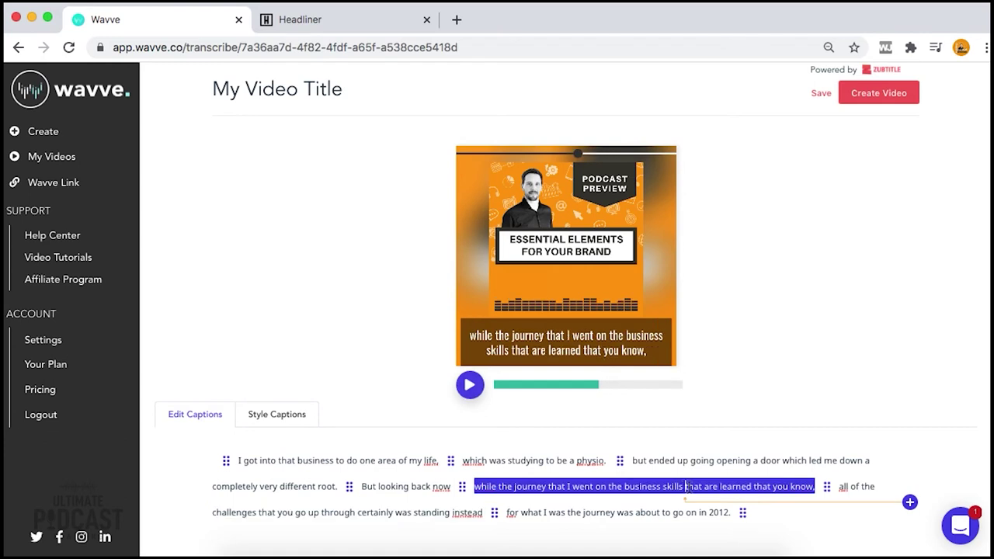
Split the 'while the journey' caption after 'business skills' and fix the stray space in 'while'
click(910, 505)
click(672, 485)
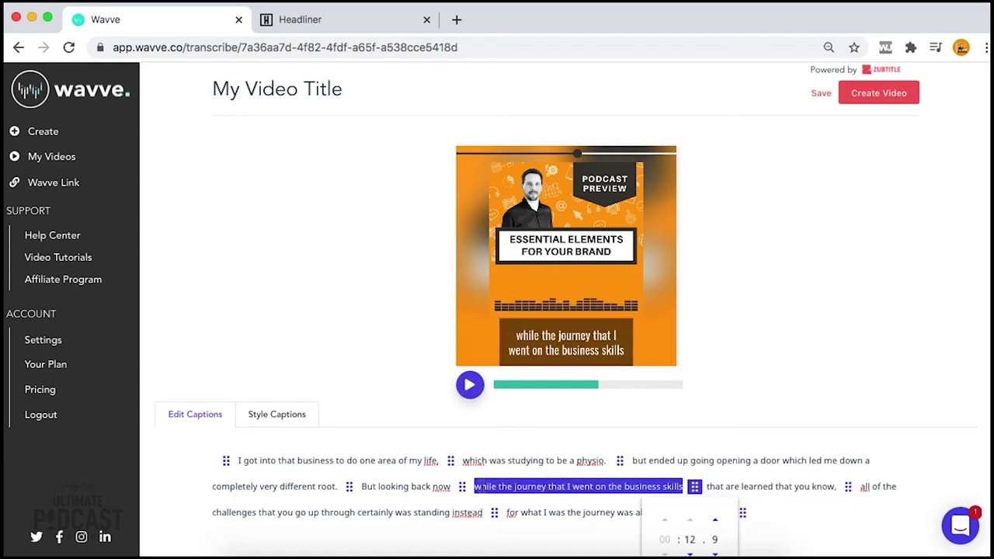
click(485, 488)
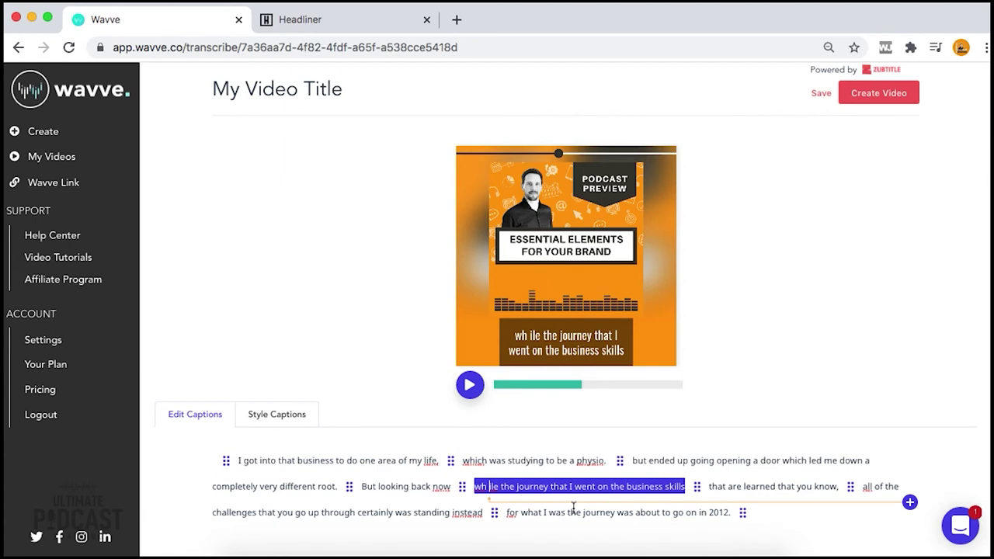
key(BackSpace)
click(270, 462)
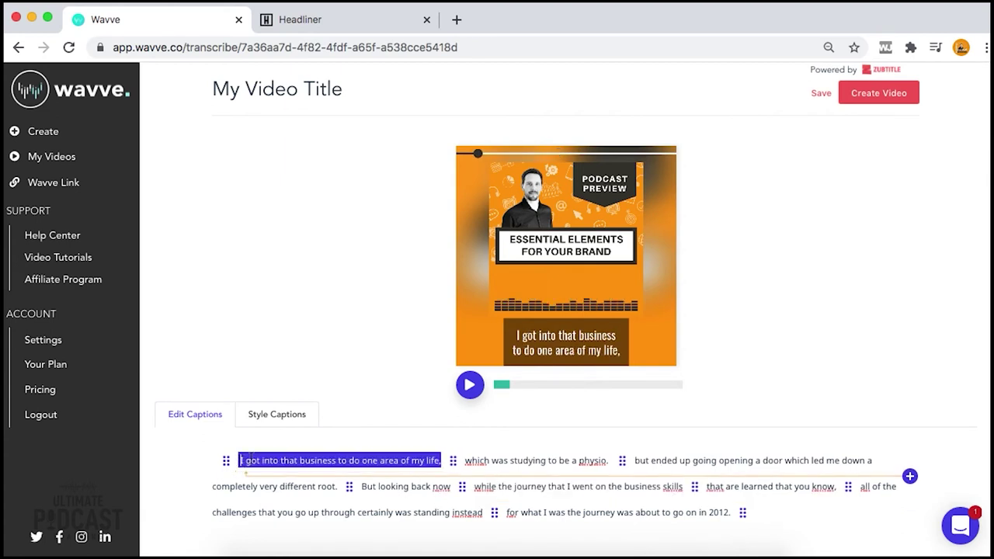
click(470, 385)
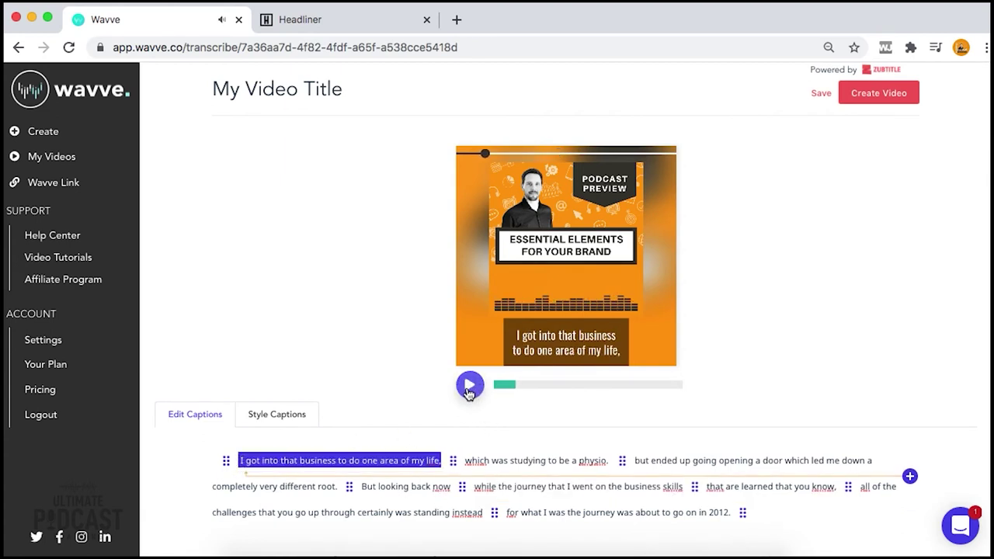
click(471, 388)
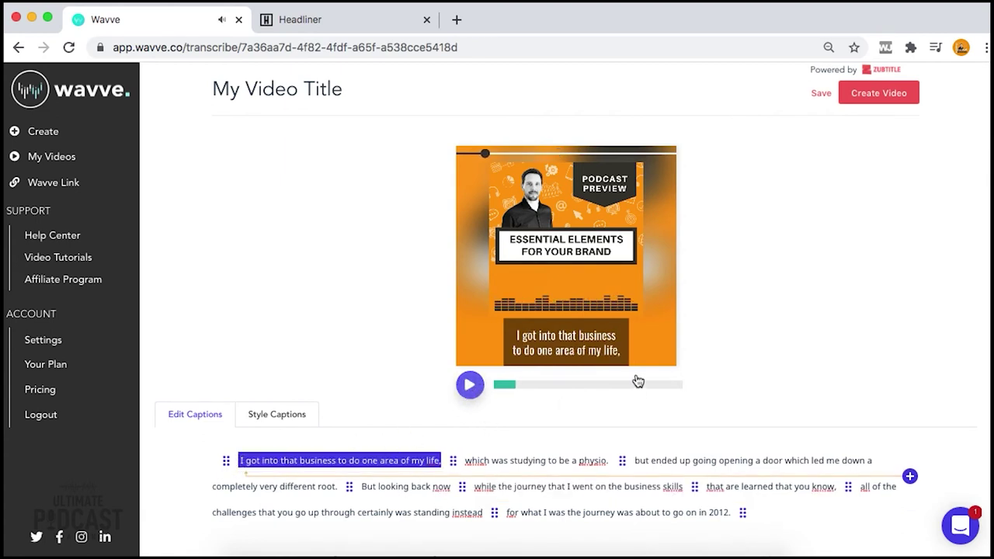
Make a customizable copy of the first caption style
click(278, 415)
scroll(369, 395, down, 3)
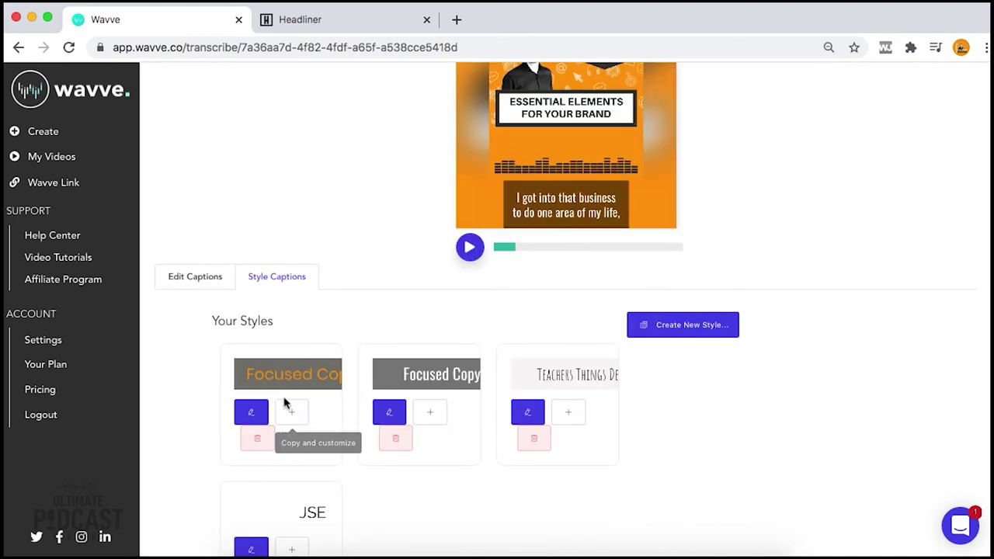
click(242, 413)
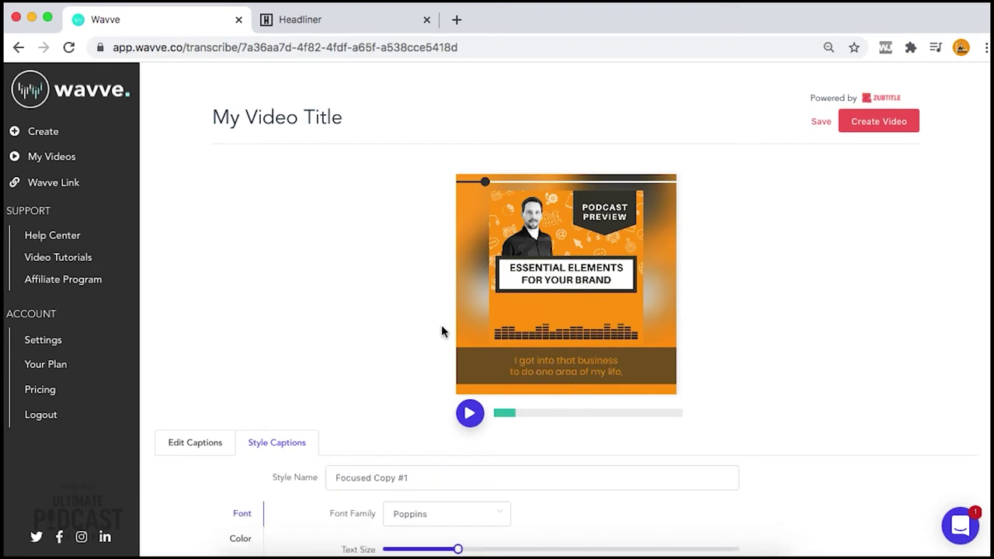
Set the caption font to Sigmar One and enlarge the text size
scroll(393, 384, down, 3)
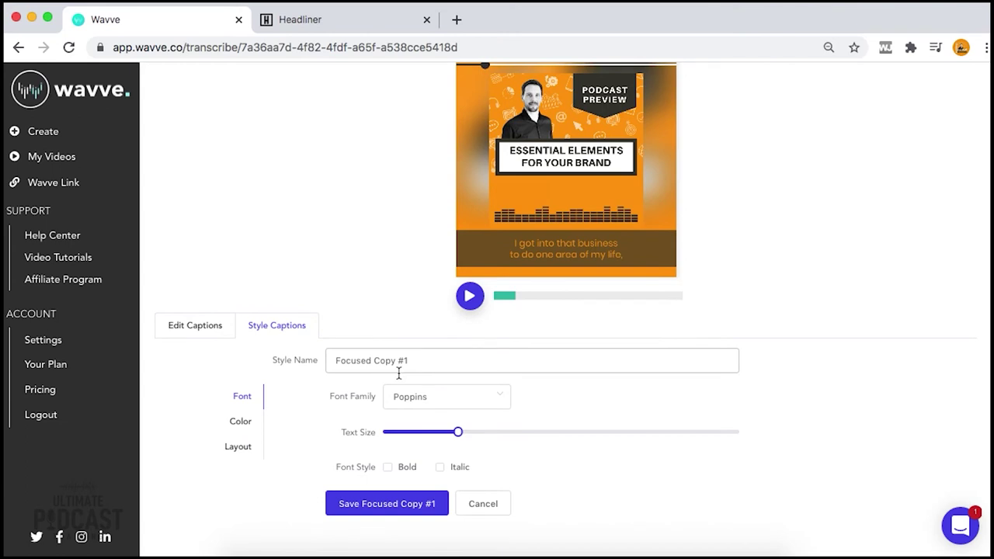
click(442, 402)
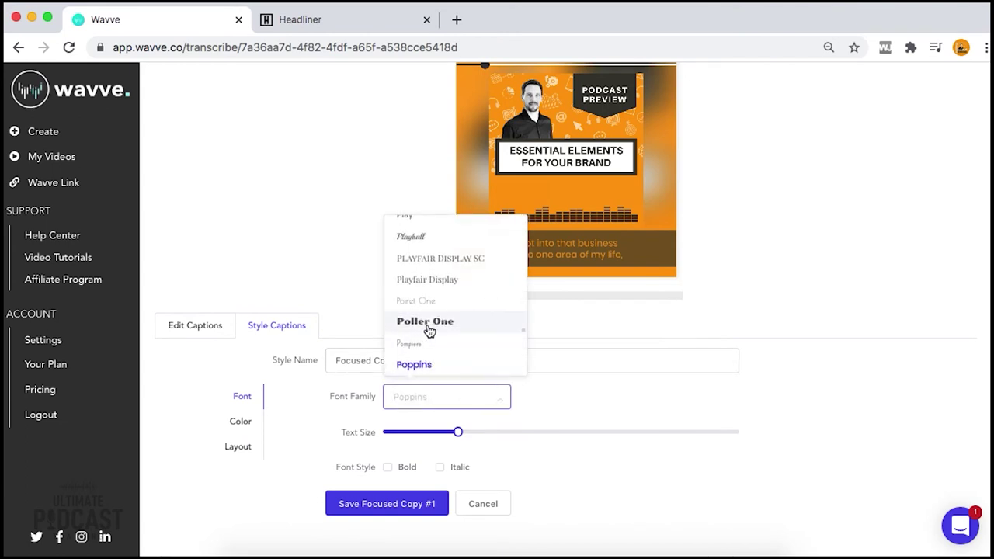
scroll(426, 366, down, 1)
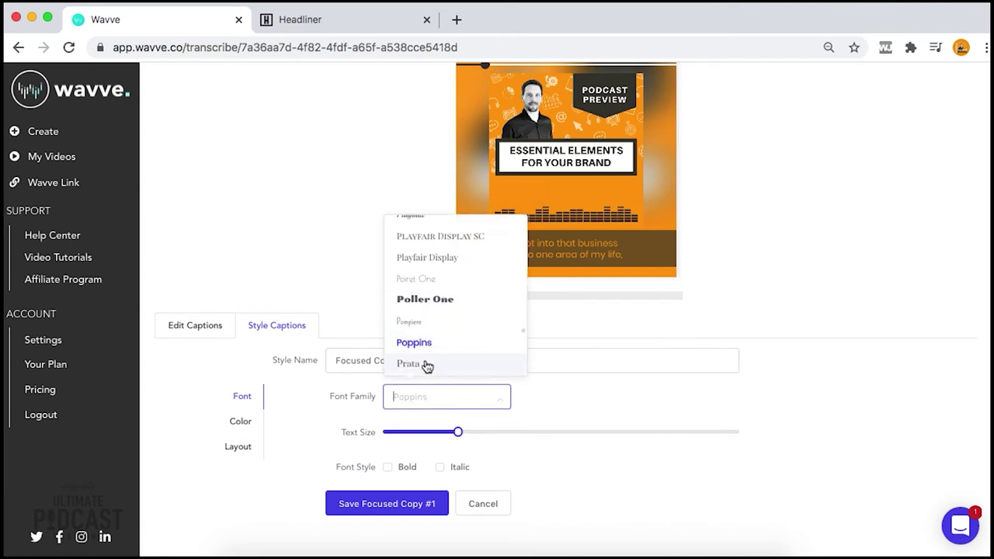
scroll(426, 366, down, 2)
scroll(432, 369, down, 10)
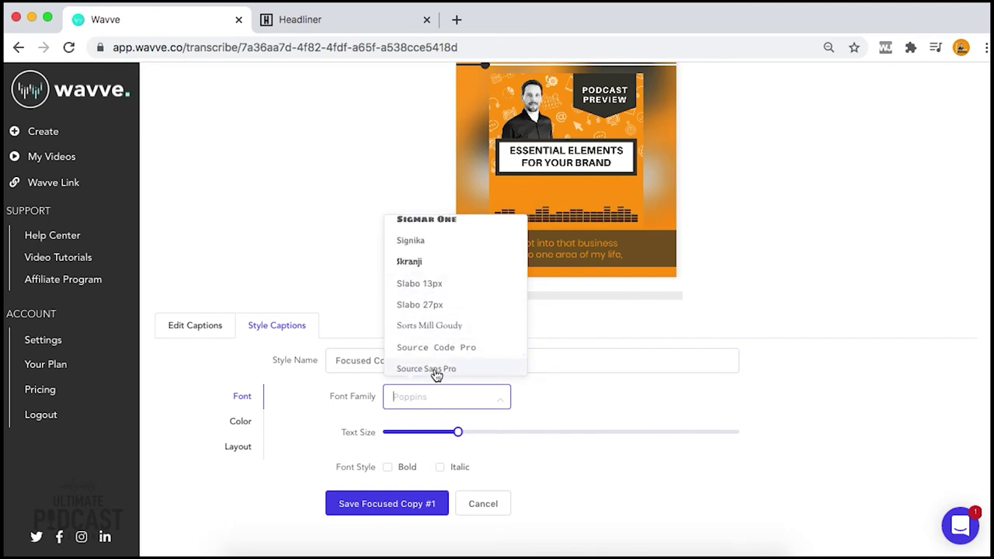
scroll(437, 321, up, 2)
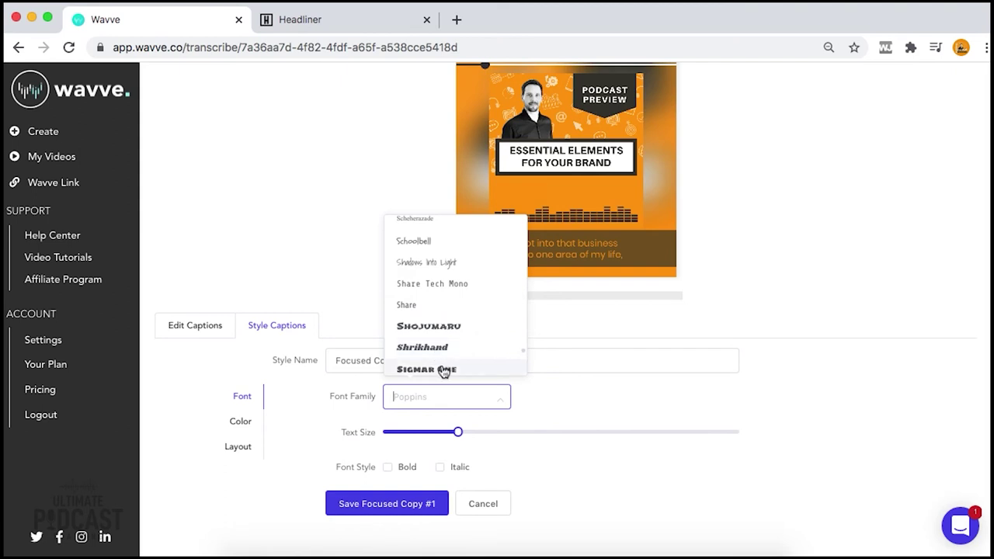
click(441, 368)
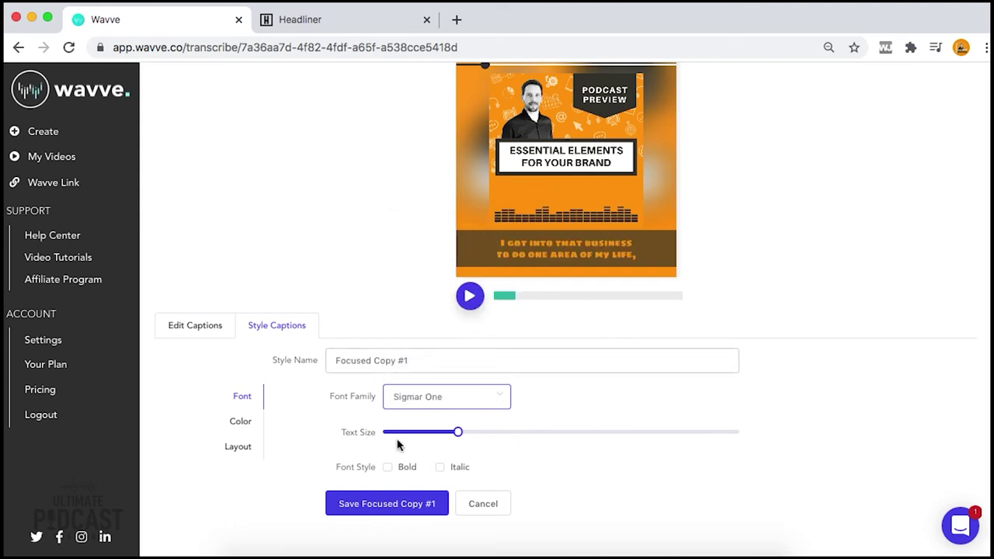
drag(459, 432, 489, 433)
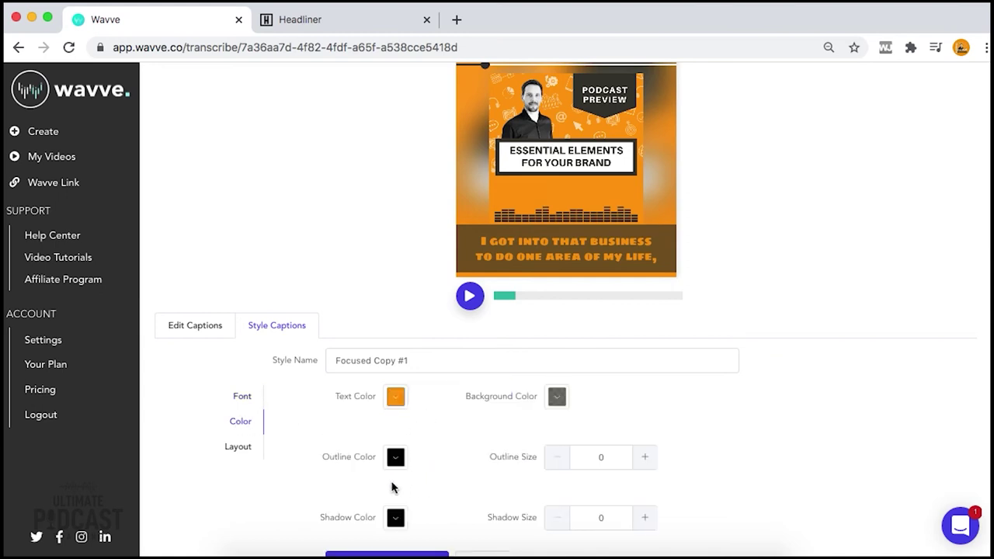
click(244, 449)
Try a Fit Text caption background, revert to Full Width, then return to Edit Captions
mouse_move(395, 440)
mouse_down()
mouse_move(396, 412)
mouse_move(394, 440)
mouse_up()
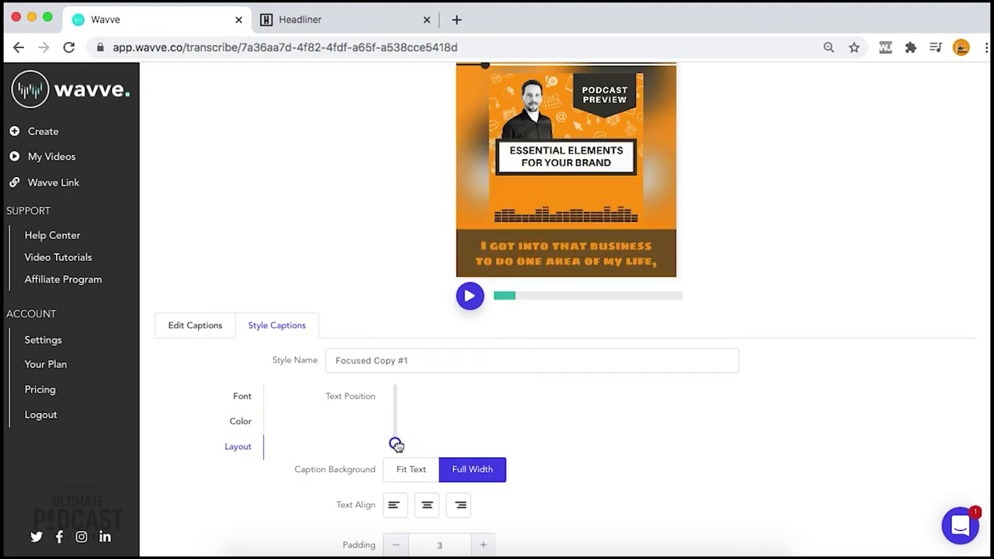
scroll(532, 419, down, 2)
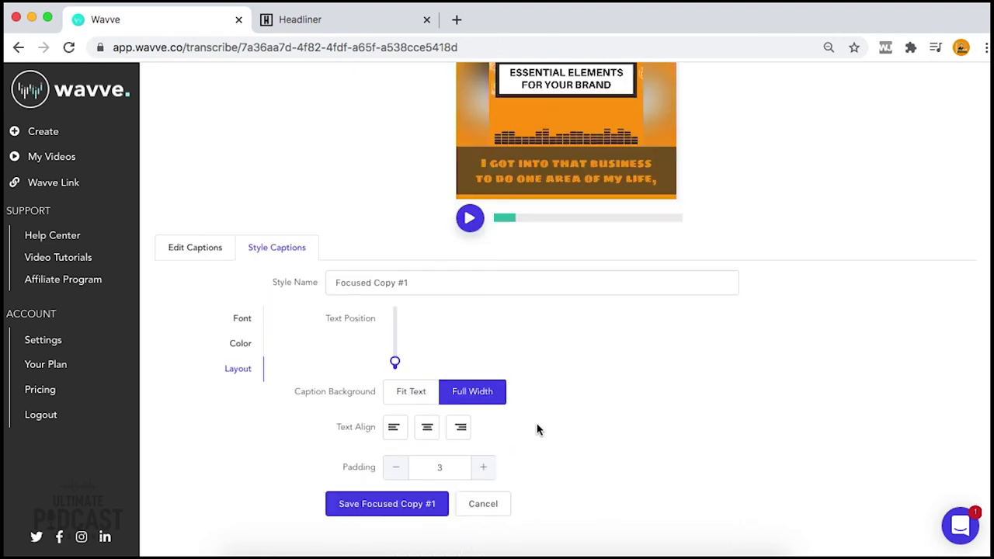
scroll(530, 378, up, 1)
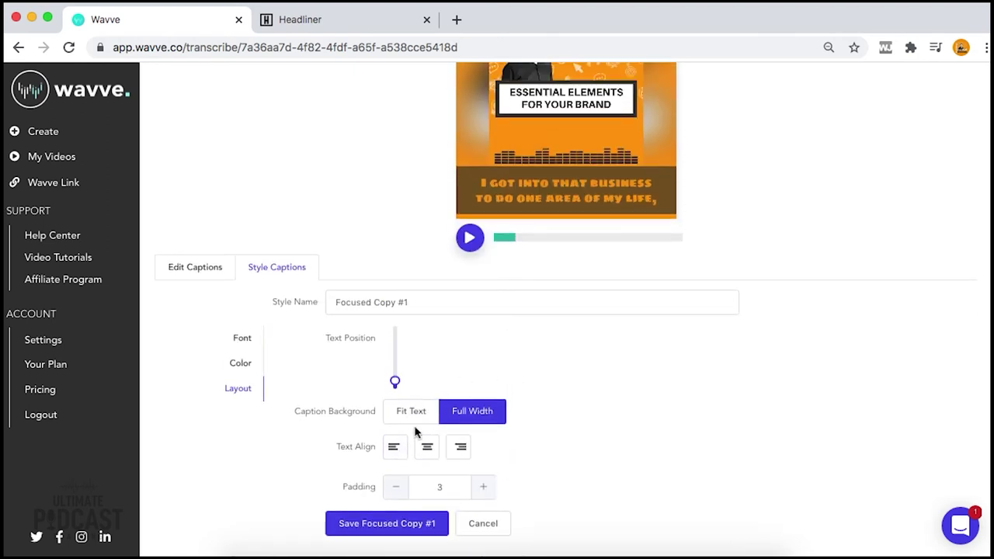
click(415, 413)
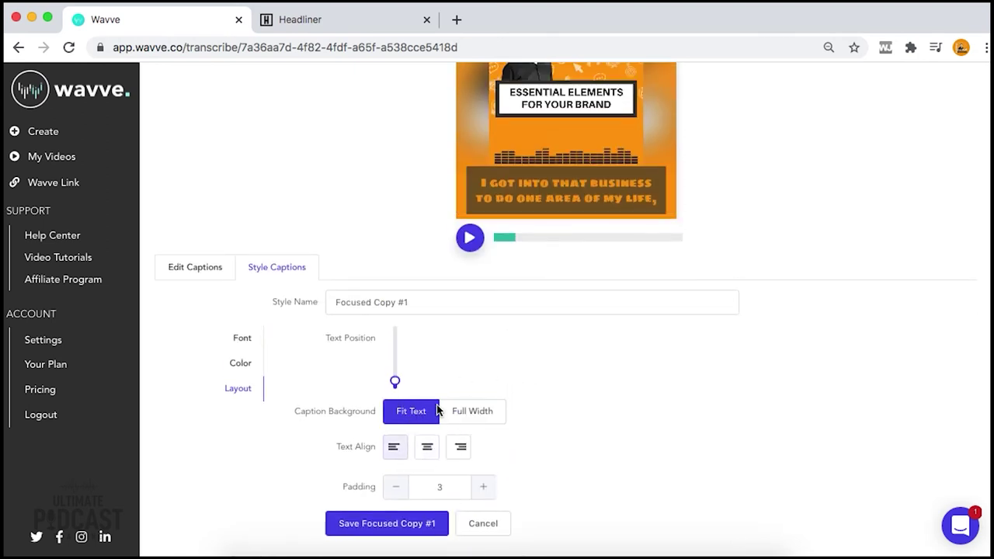
click(473, 241)
click(475, 420)
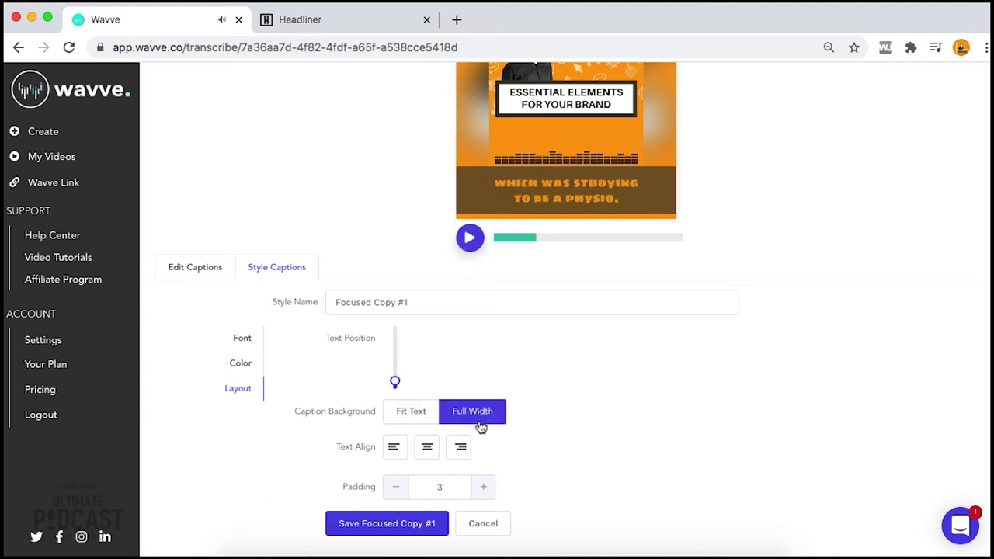
click(469, 238)
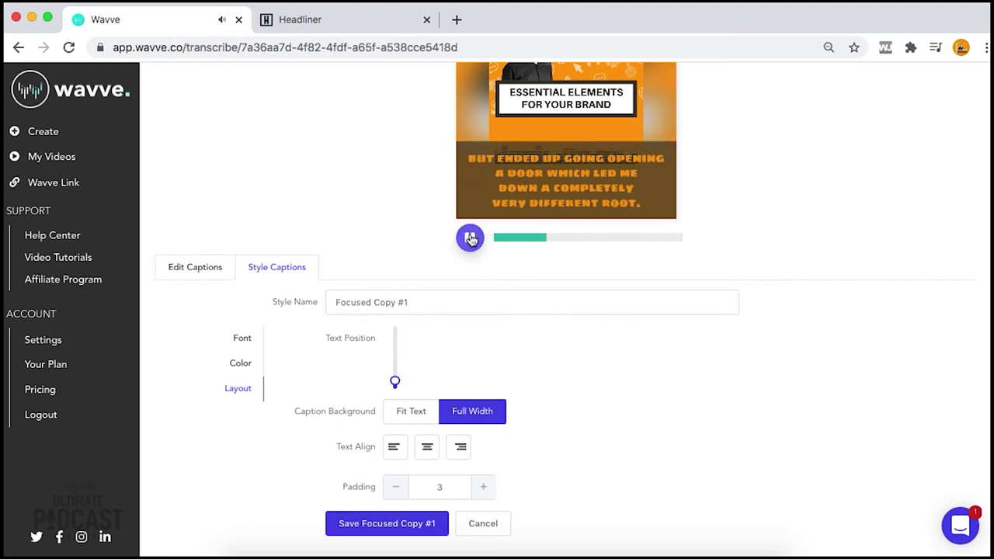
click(470, 238)
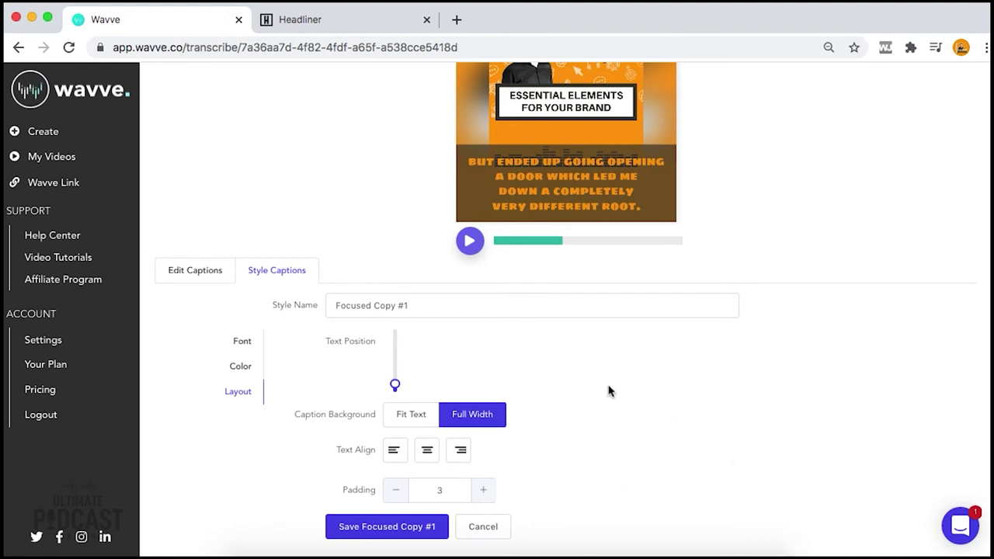
scroll(590, 365, up, 1)
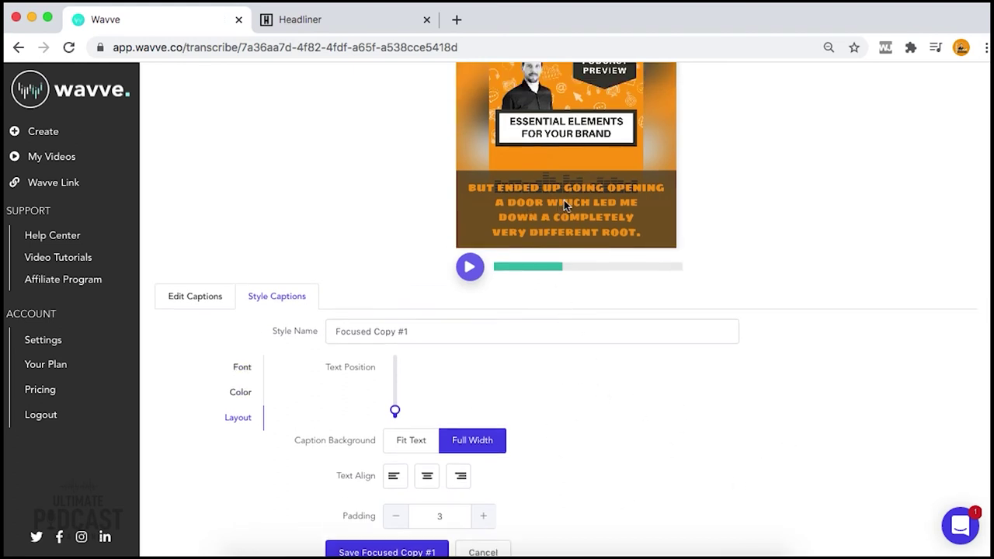
click(211, 304)
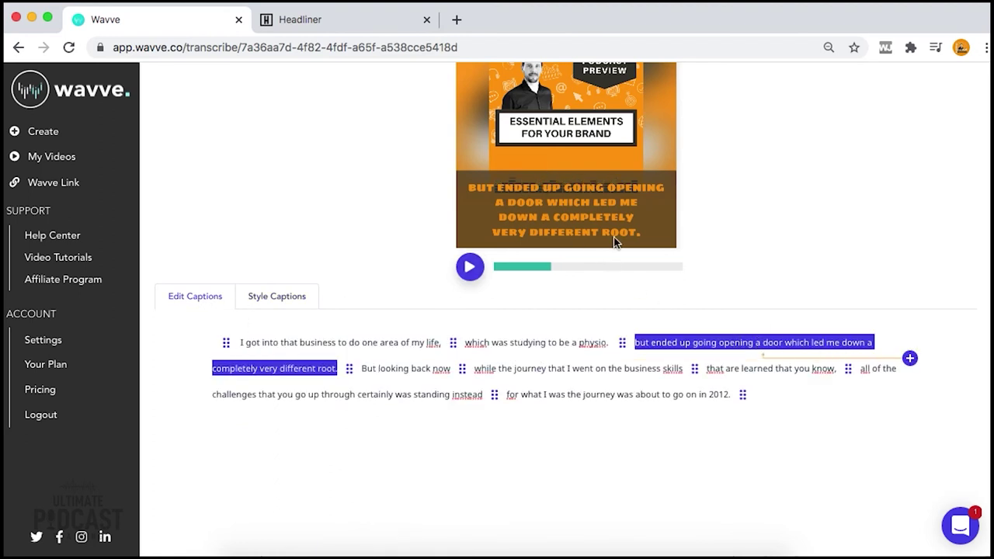
Split the captions after 'opening a' and after 'go up through'
click(909, 358)
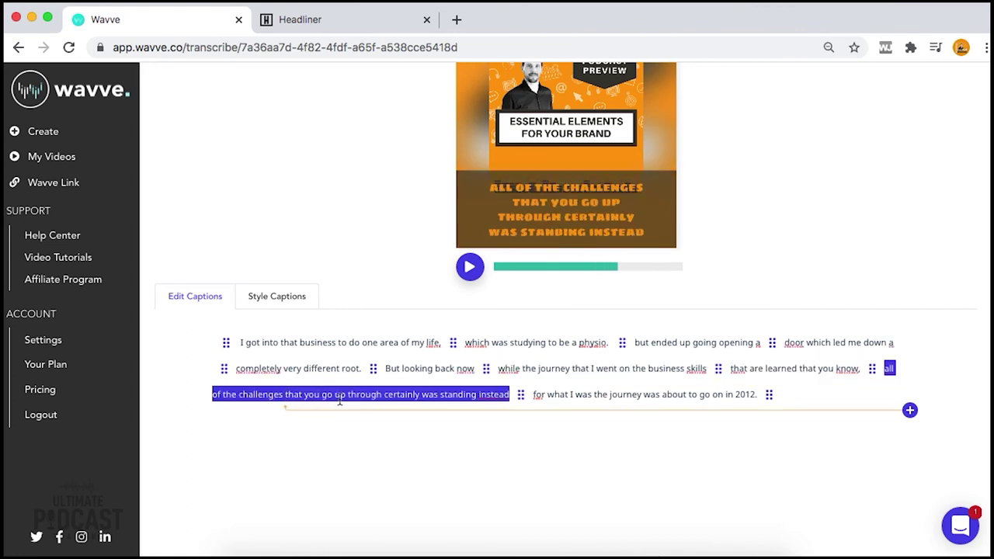
click(383, 394)
click(909, 410)
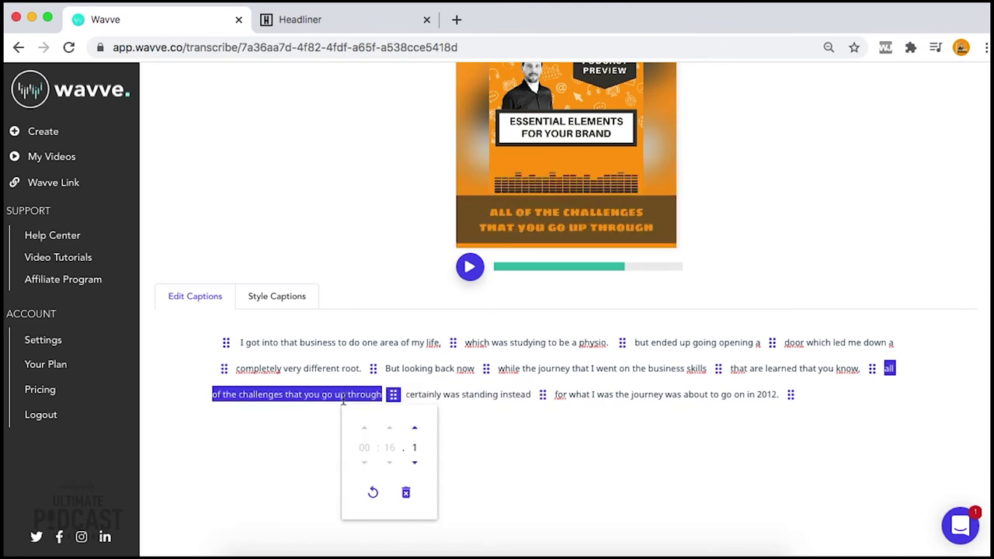
click(435, 394)
click(643, 396)
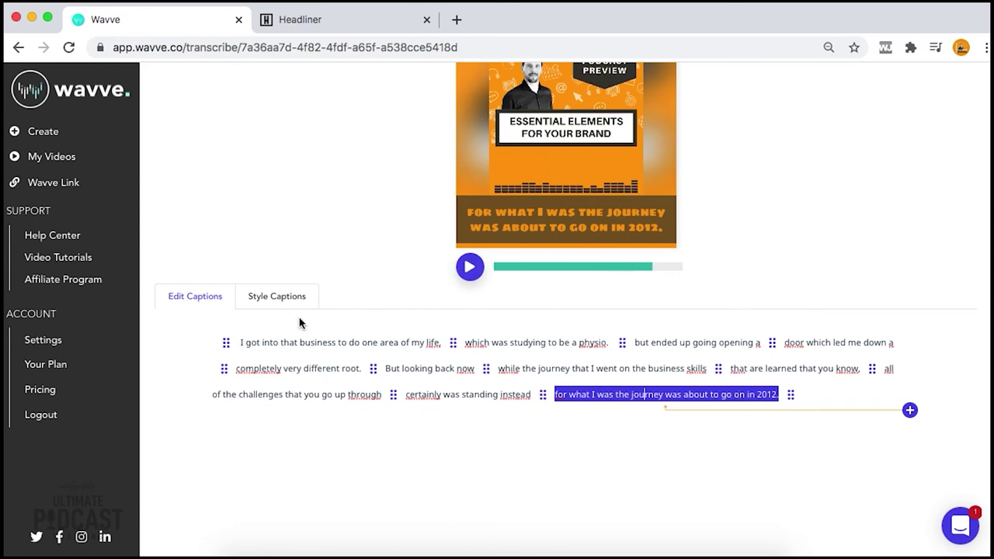
click(256, 302)
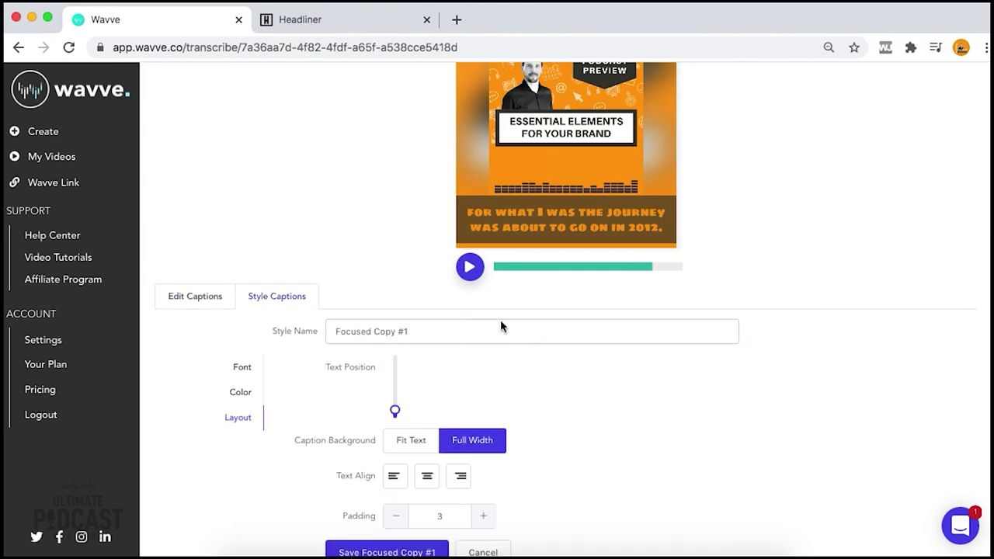
scroll(504, 378, up, 2)
click(469, 346)
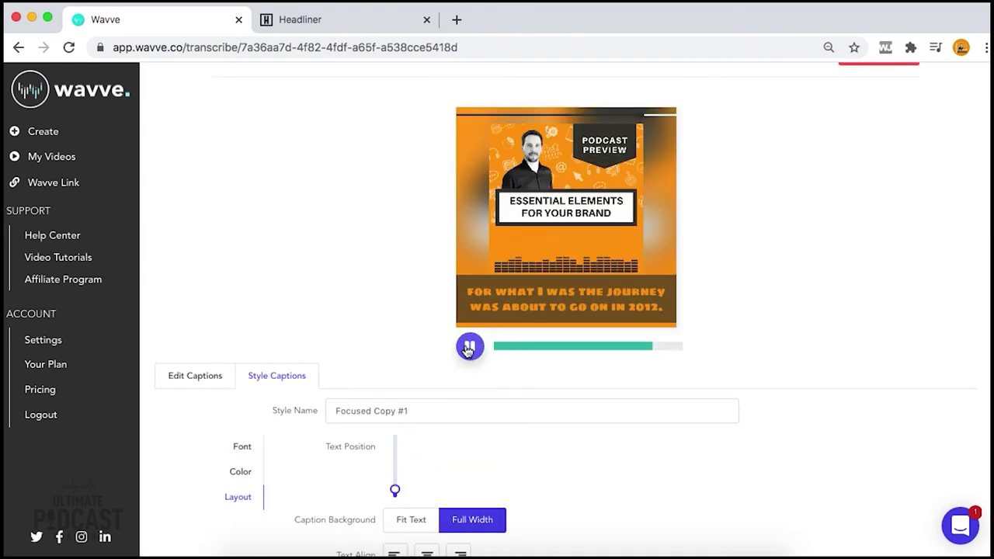
click(469, 347)
click(224, 380)
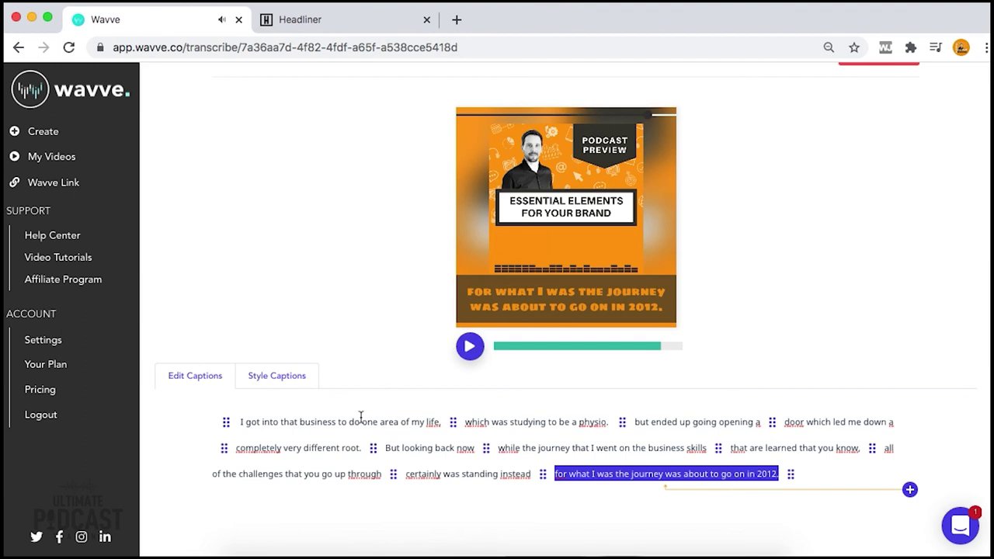
click(233, 423)
click(469, 346)
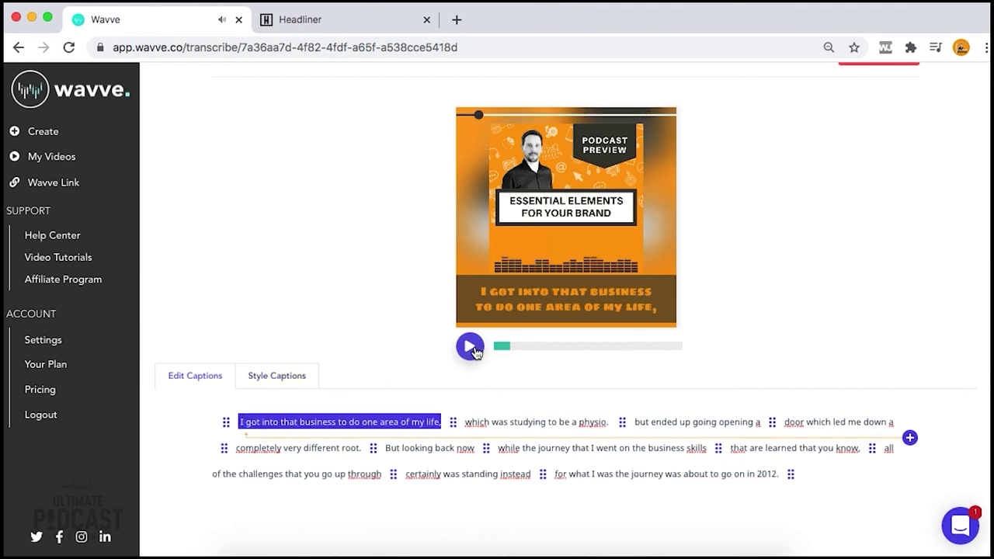
click(277, 379)
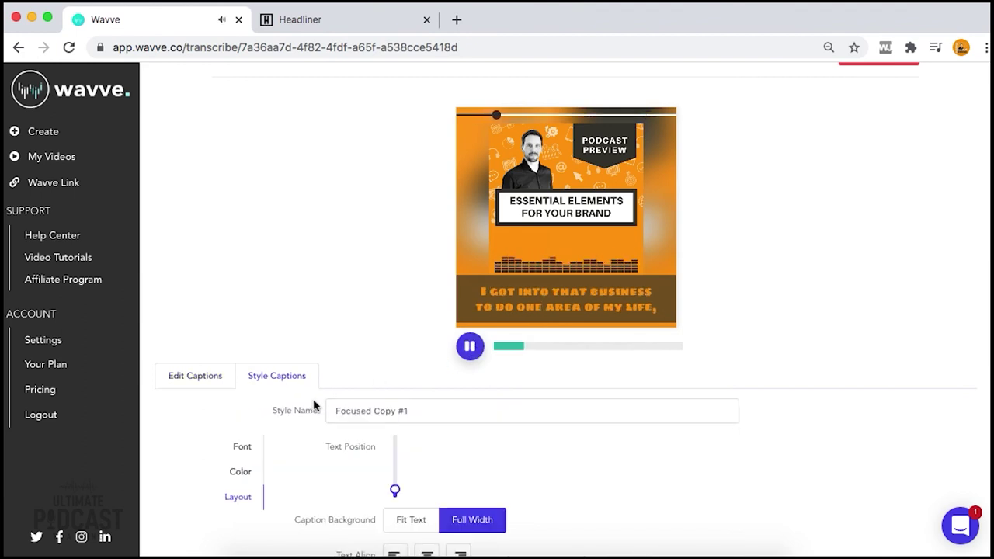
scroll(303, 449, down, 1)
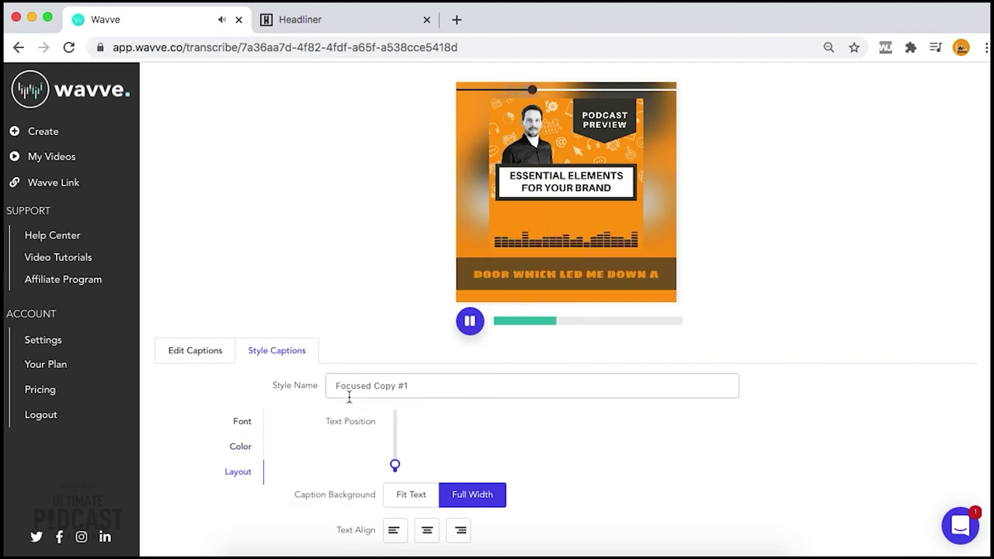
click(469, 323)
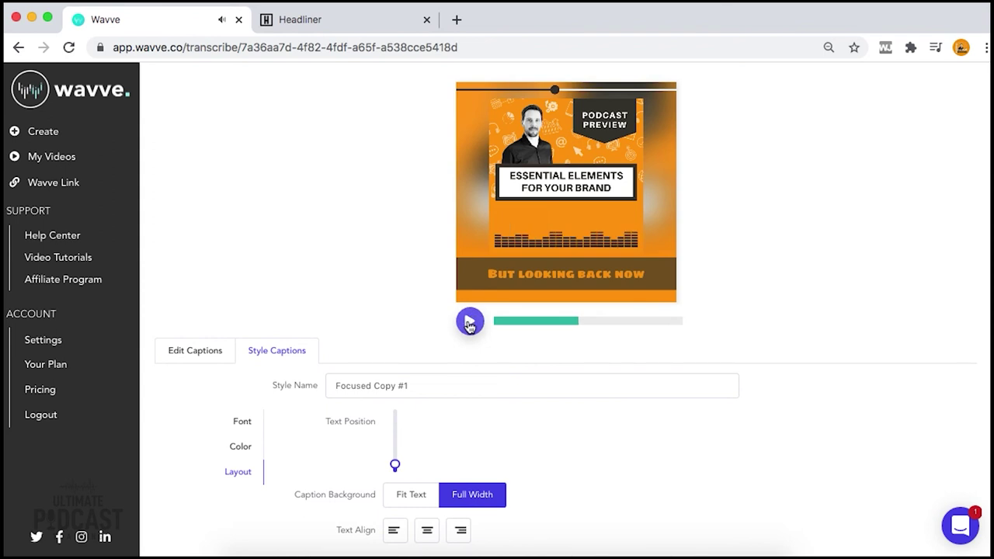
scroll(682, 408, up, 2)
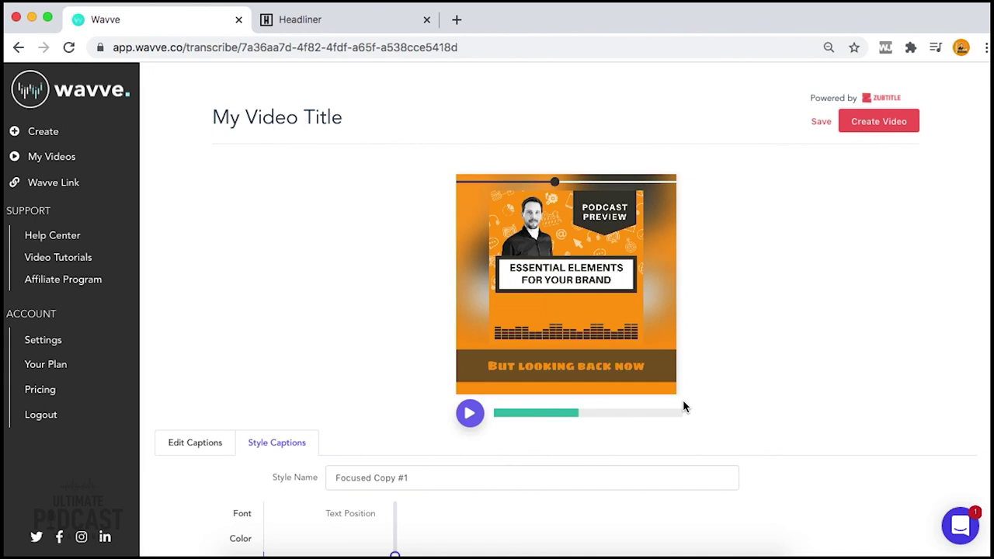
click(326, 25)
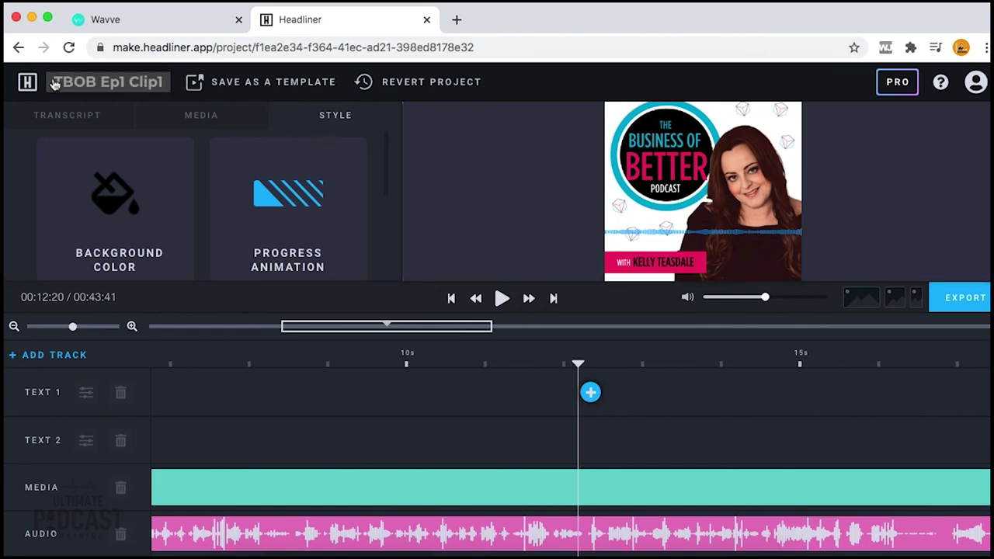
Go to Headliner's Create page via the H logo, briefly checking Wavve before returning
click(27, 81)
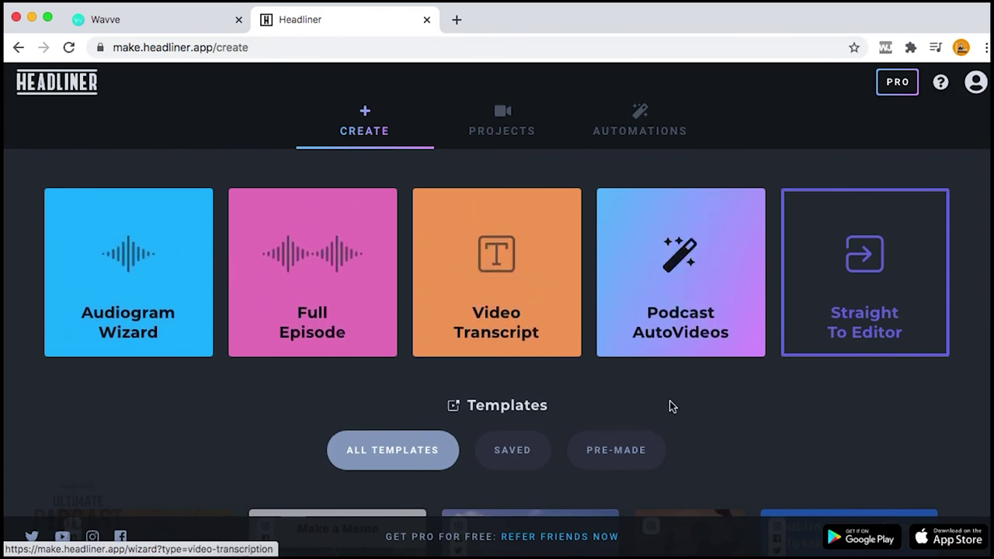
scroll(669, 402, down, 3)
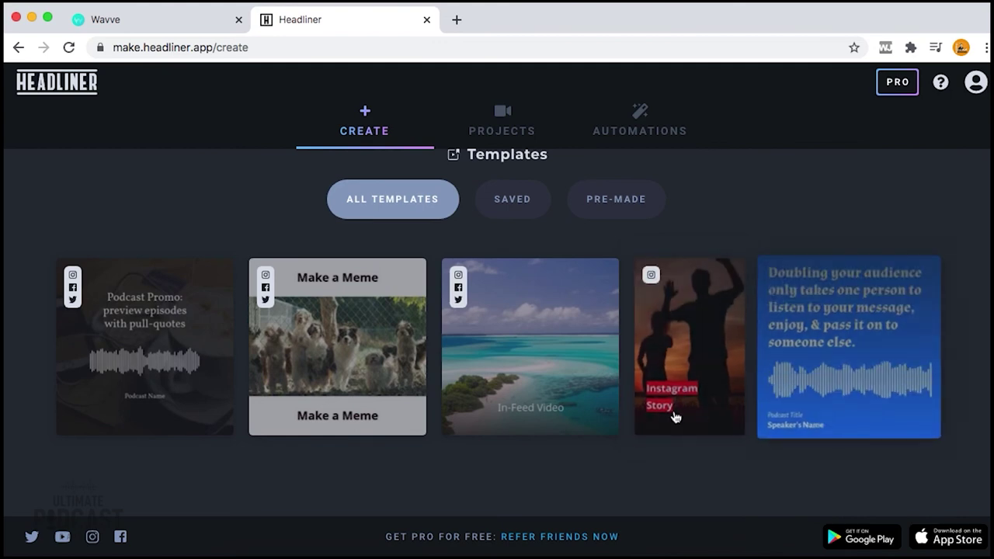
scroll(565, 384, up, 3)
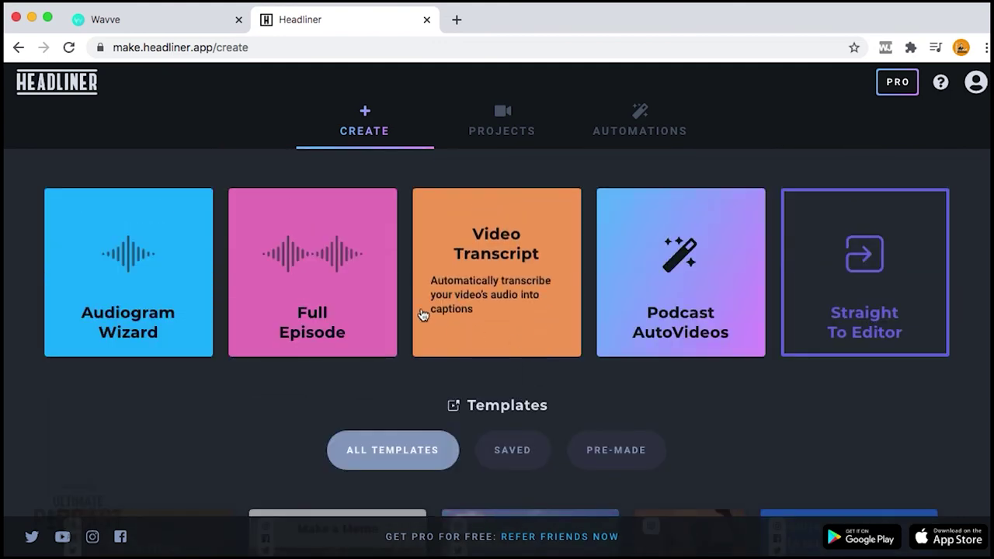
click(163, 17)
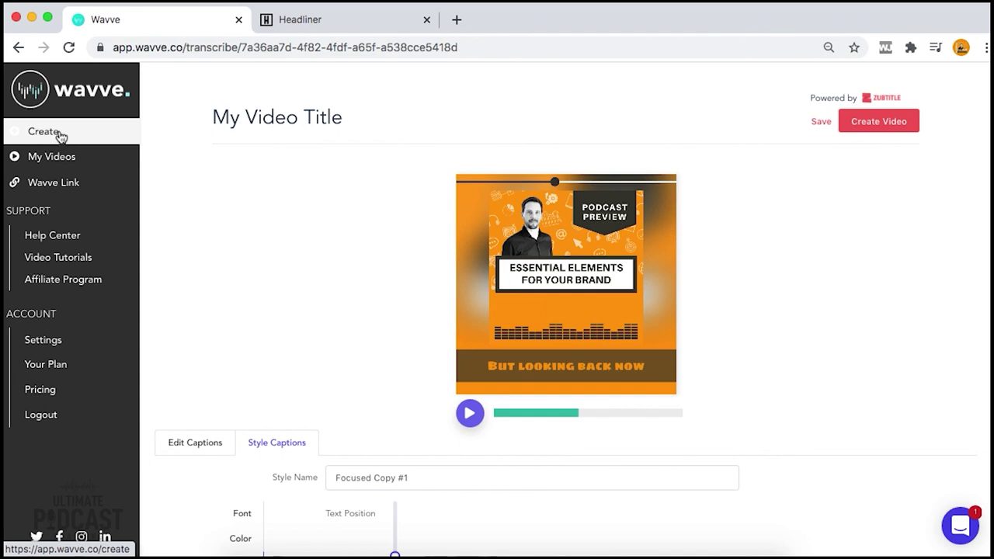
click(313, 25)
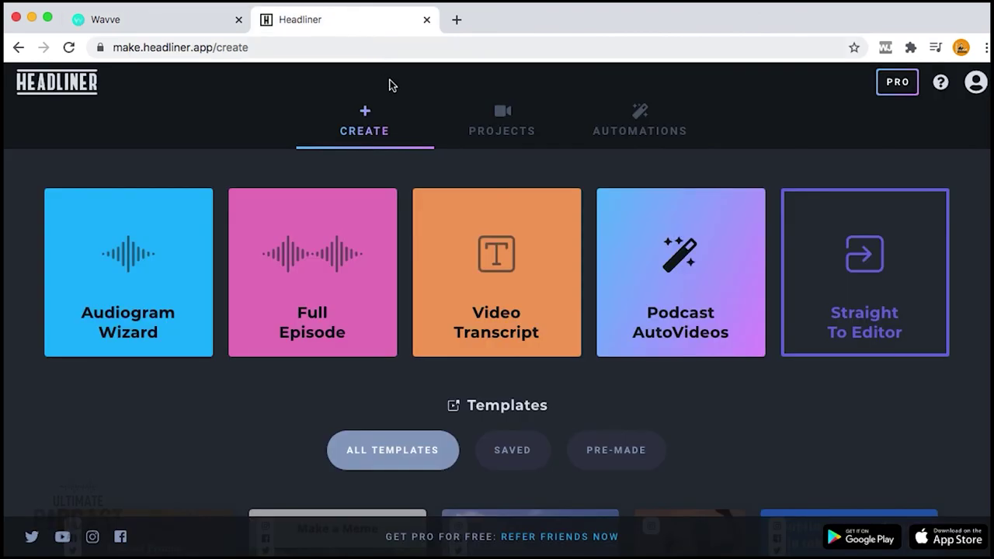